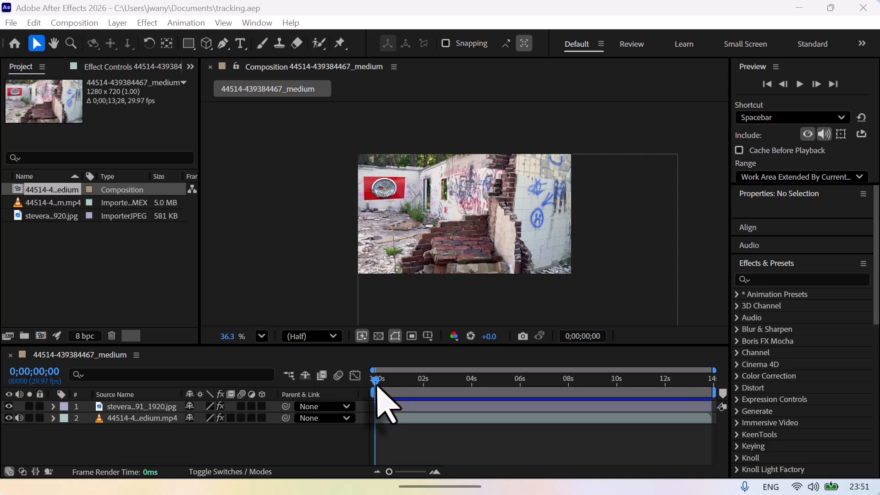
# Start a new empty project.
pyautogui.moveTo(377, 381); pyautogui.dragTo(362, 407)
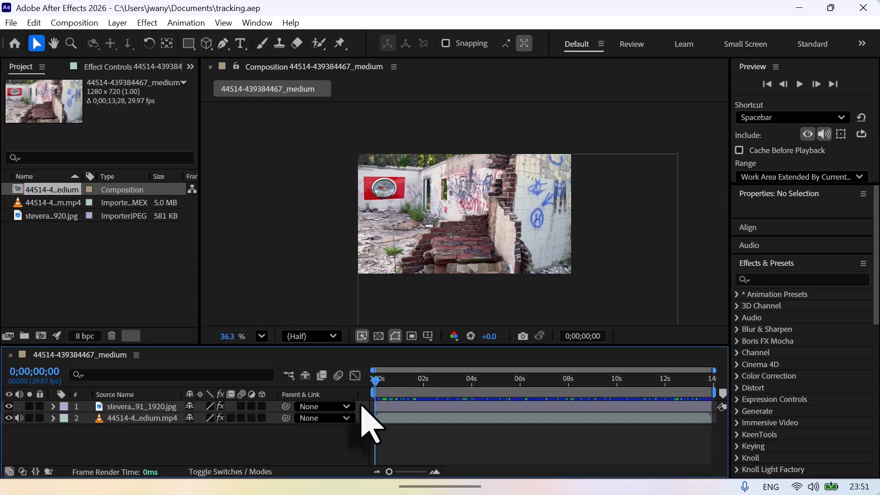
pyautogui.click(11, 23)
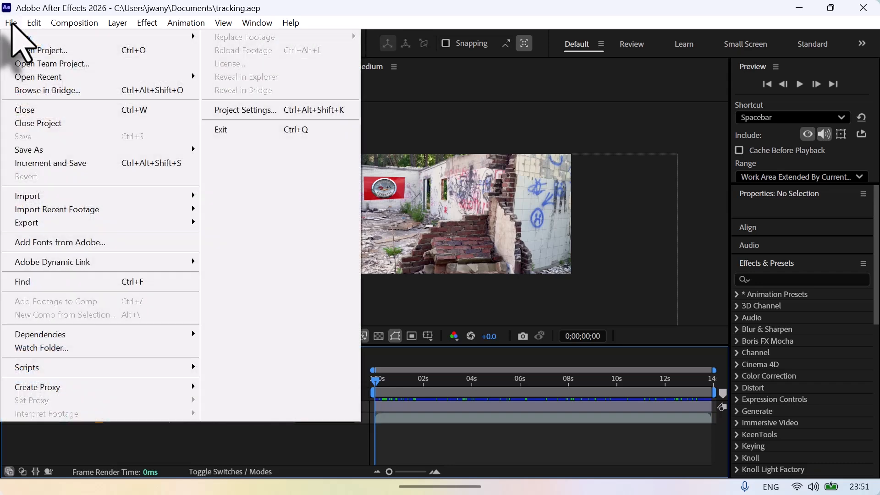
pyautogui.moveTo(20, 36)
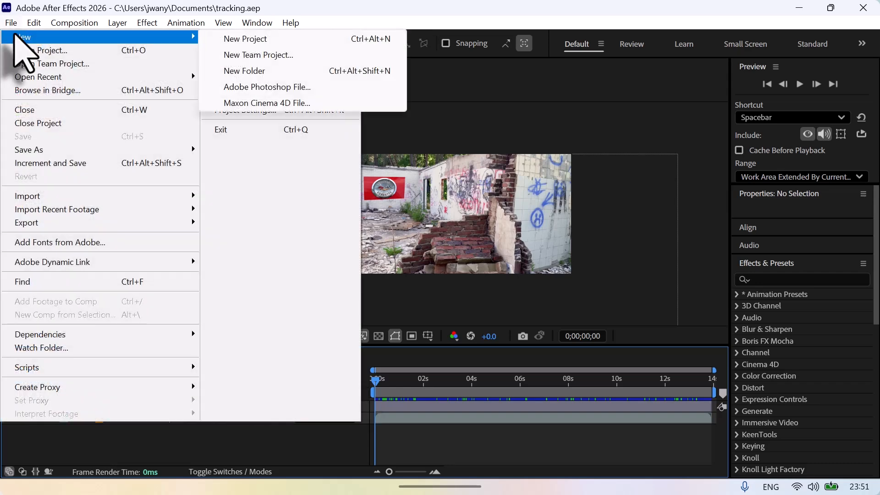
pyautogui.click(271, 40)
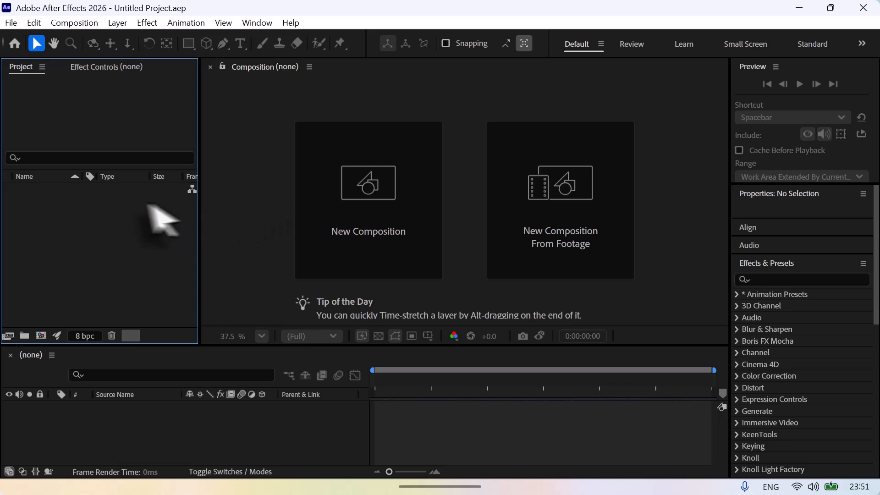
pyautogui.doubleClick(53, 209)
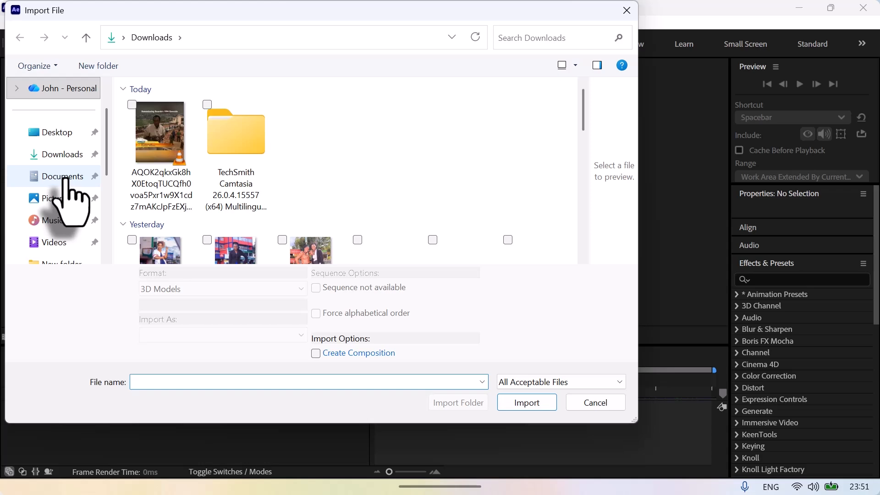
pyautogui.click(63, 155)
pyautogui.scroll(-5, 239, 174)
pyautogui.scroll(1, 270, 174)
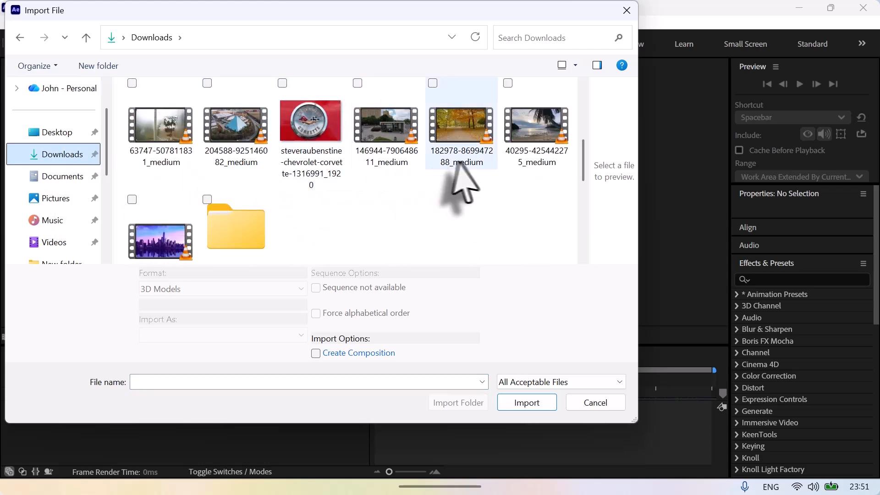
pyautogui.scroll(3, 440, 179)
pyautogui.click(384, 137)
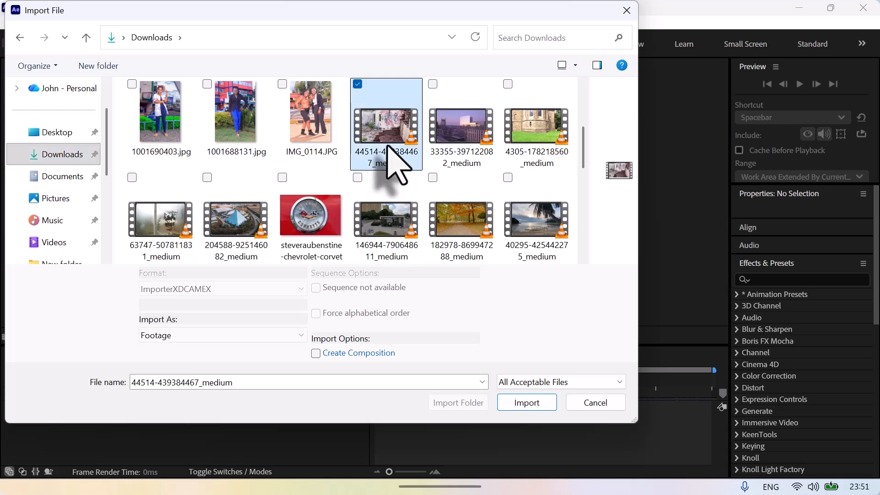
pyautogui.click(527, 403)
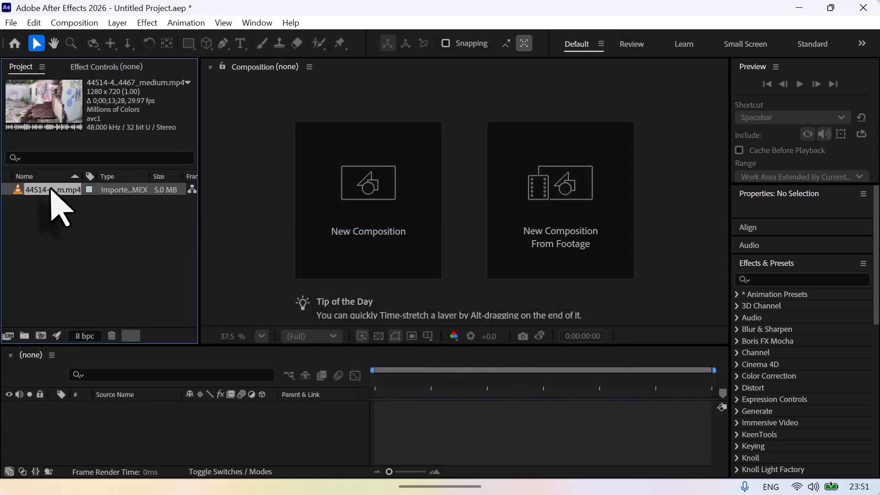
# Create a new composition from the imported clip, matching its settings.
pyautogui.moveTo(50, 190); pyautogui.dragTo(42, 343)
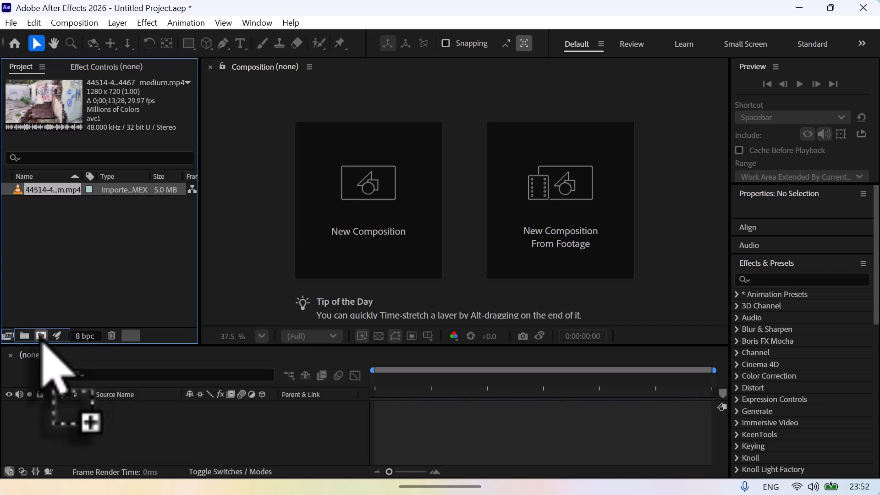
pyautogui.moveTo(42, 343); pyautogui.dragTo(41, 344)
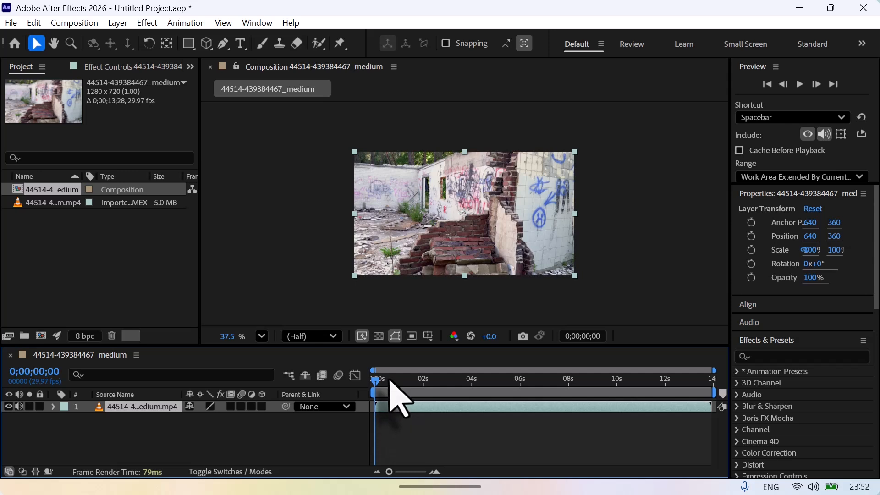
pyautogui.moveTo(377, 382); pyautogui.dragTo(366, 397)
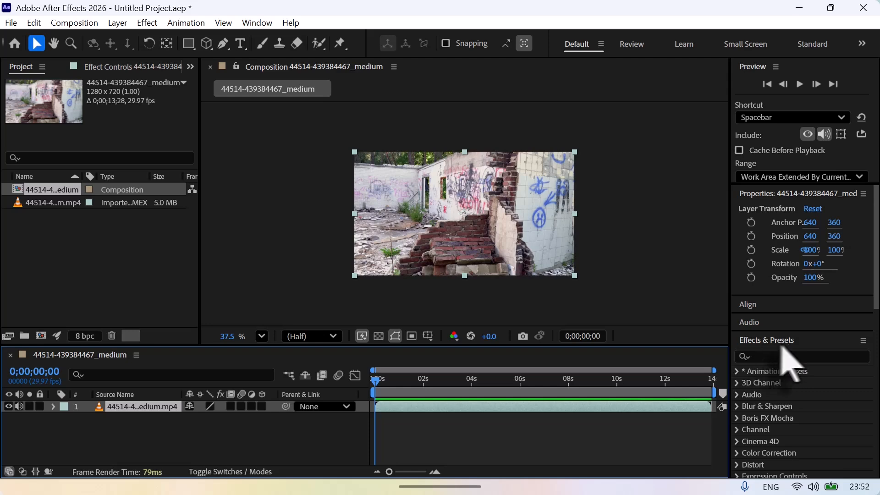
pyautogui.click(257, 23)
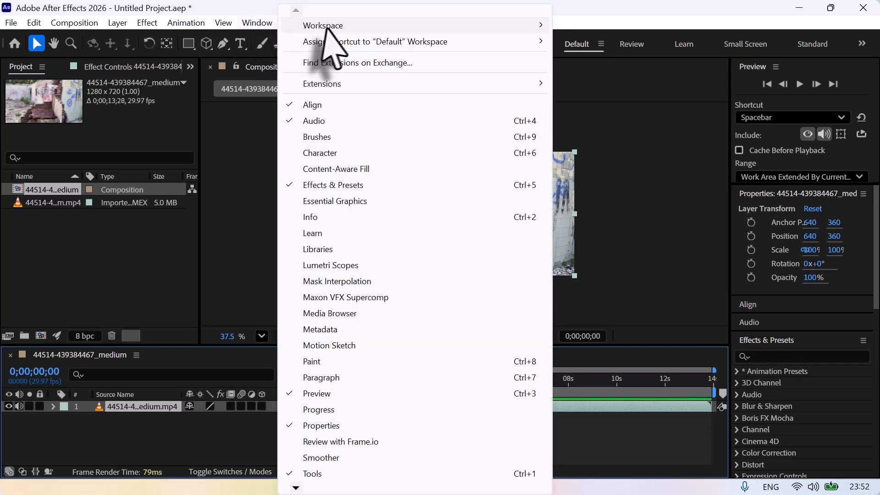
pyautogui.moveTo(324, 27)
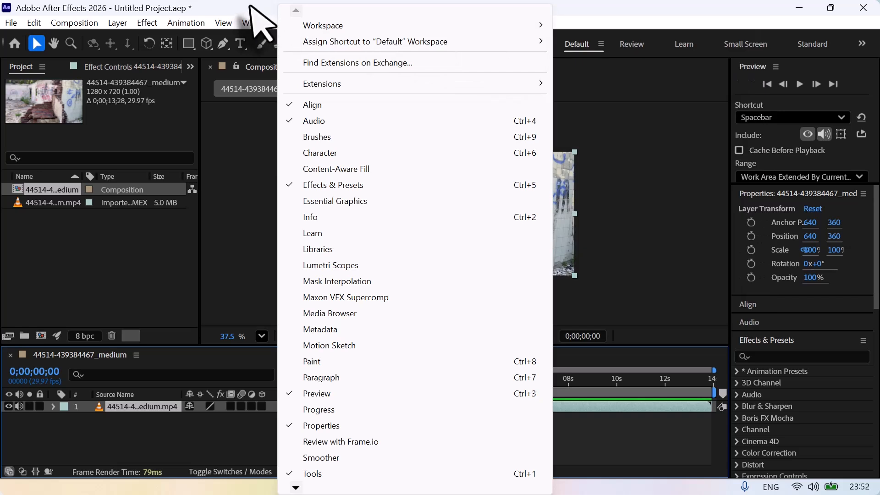
pyautogui.click(255, 19)
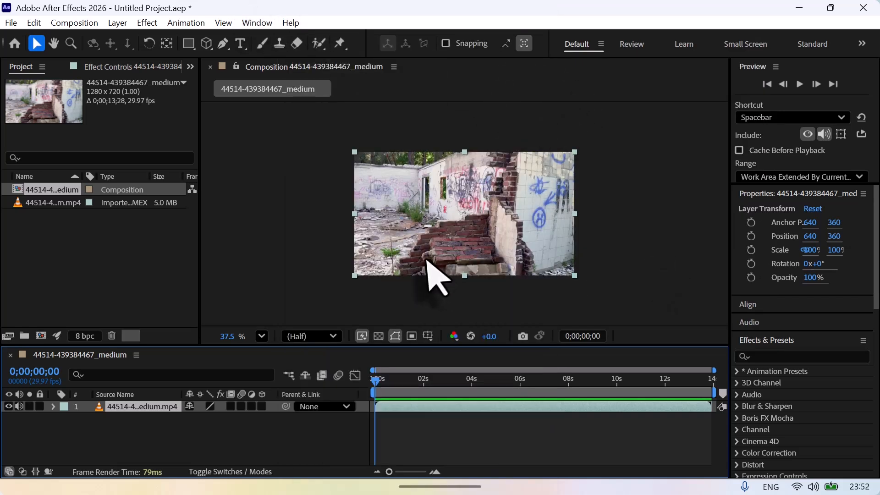
# Find the Mocha AE effect by searching for "moch" and apply it to the video layer.
pyautogui.click(781, 356)
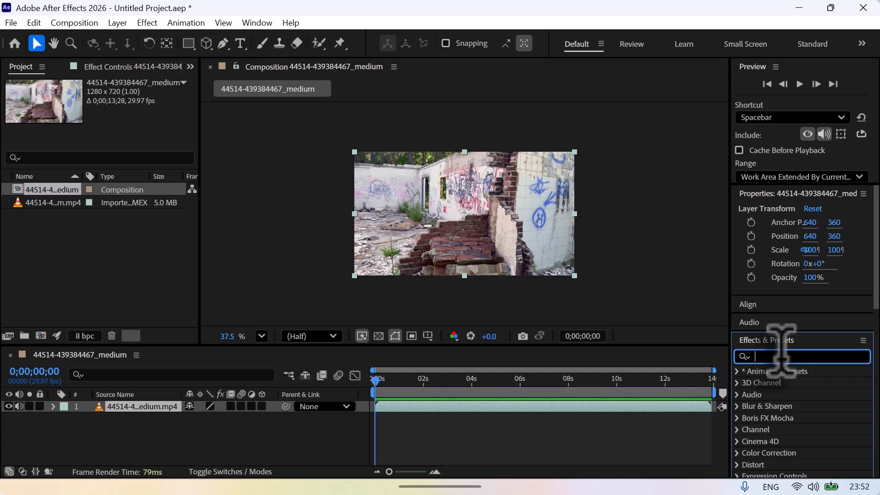
pyautogui.write('moch')
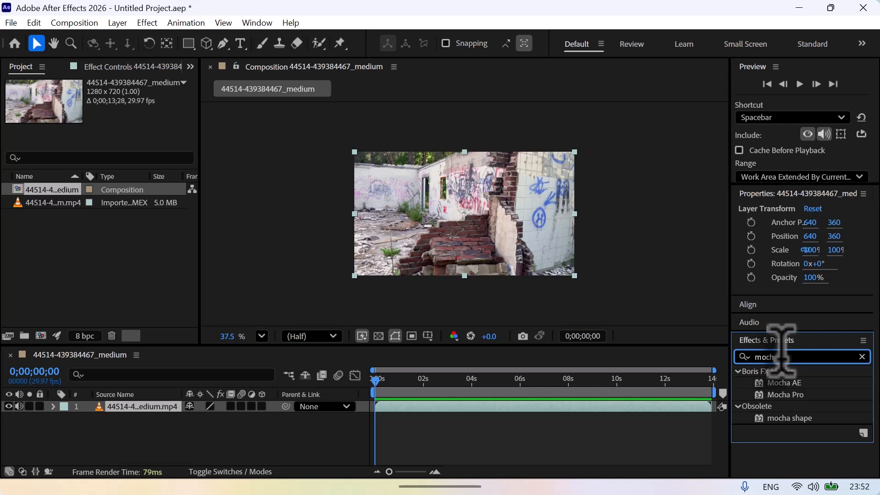
pyautogui.click(802, 385)
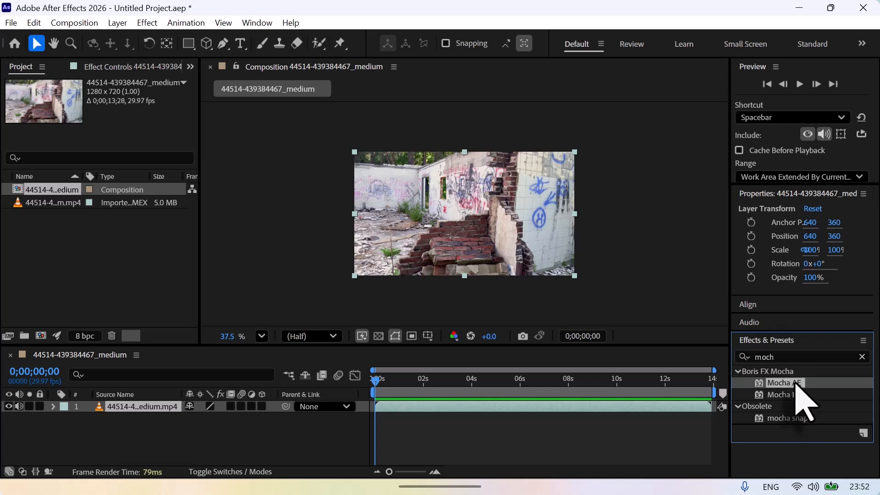
pyautogui.moveTo(803, 387); pyautogui.dragTo(153, 410)
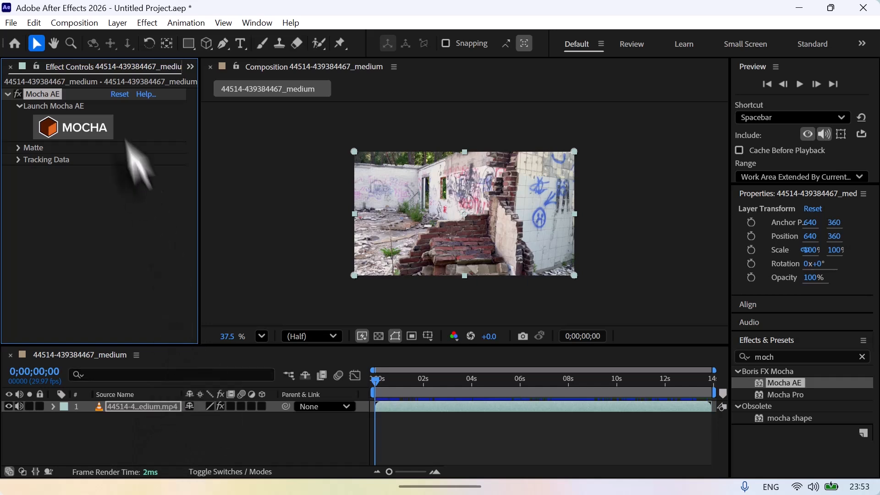
# Launch Mocha AE from the clip's effect and check that the Classic workspace is in use.
pyautogui.click(102, 131)
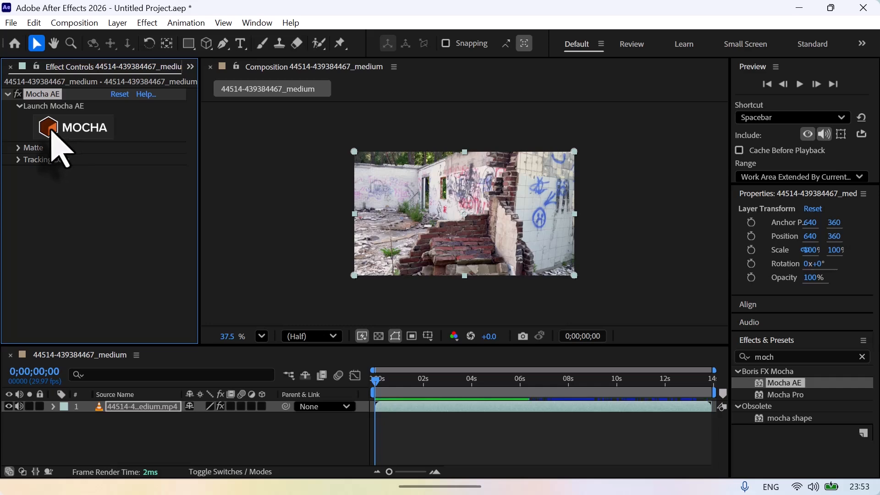
pyautogui.click(50, 133)
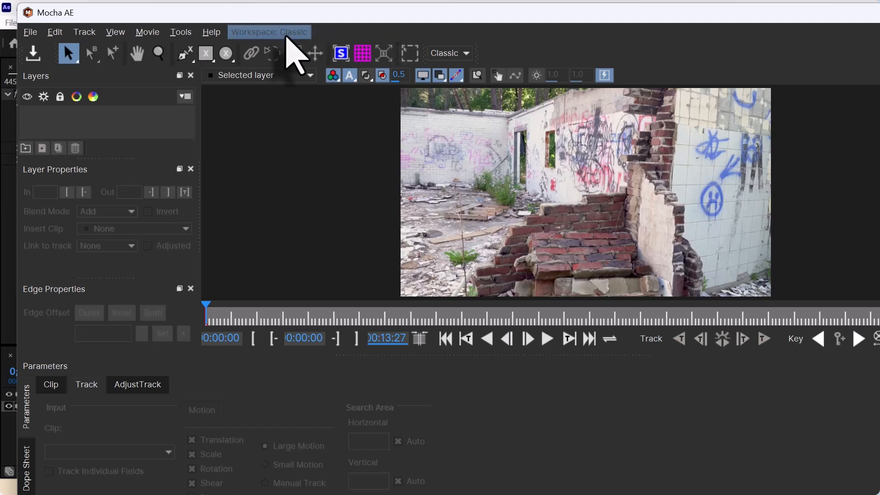
pyautogui.click(286, 33)
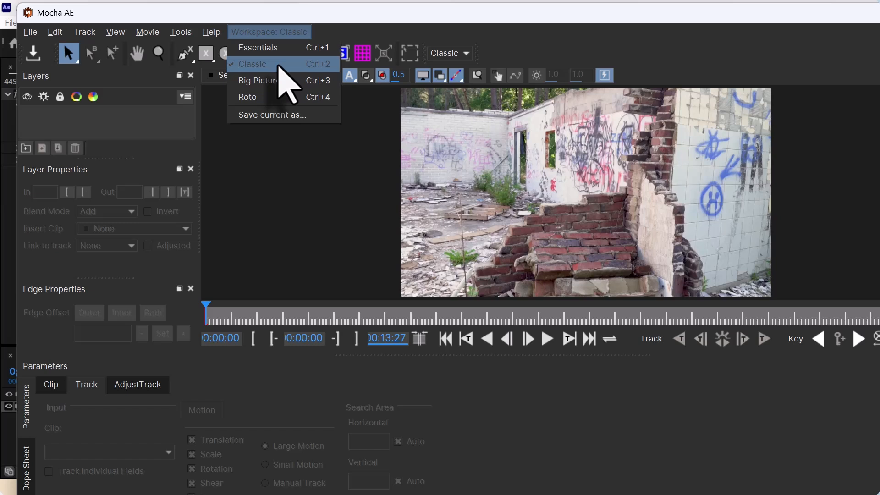
pyautogui.click(365, 34)
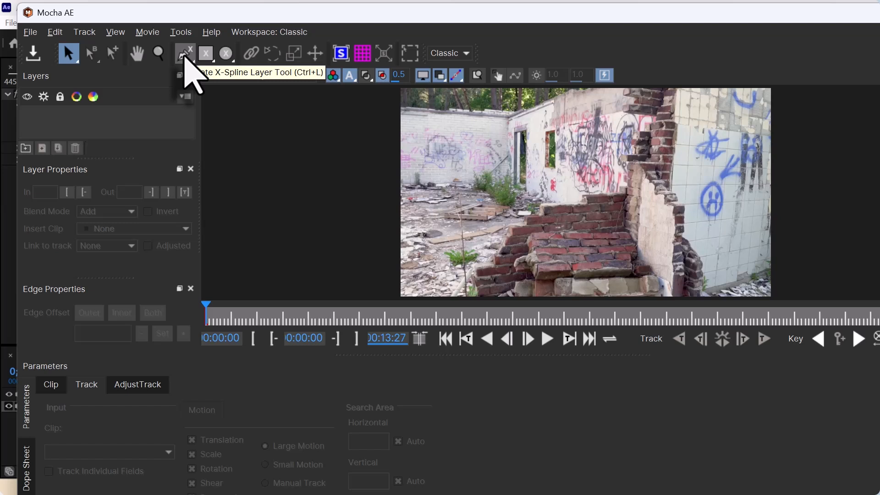
# Draw a closed four-point X-Spline shape around the graffiti on the white brick back wall.
pyautogui.click(185, 56)
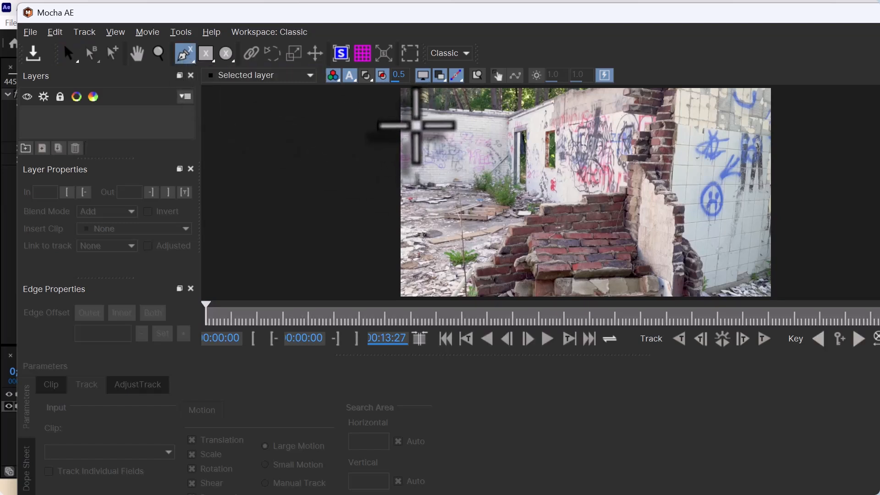
pyautogui.click(410, 102)
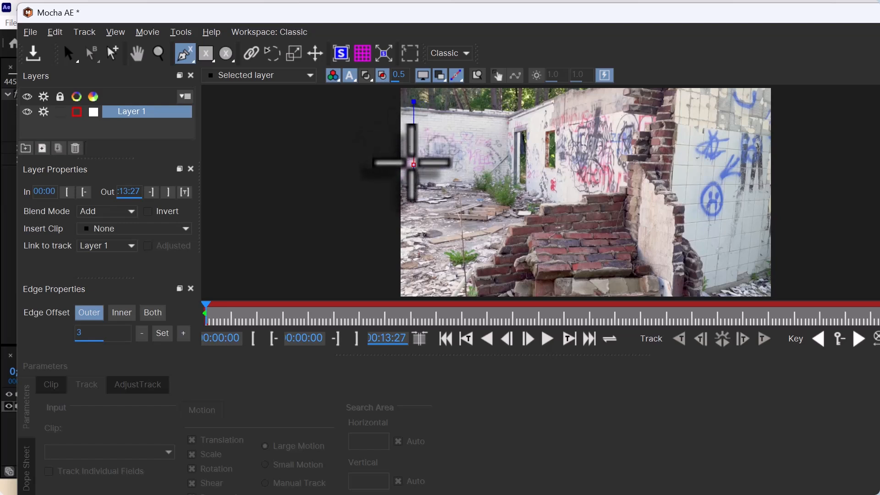
pyautogui.click(414, 165)
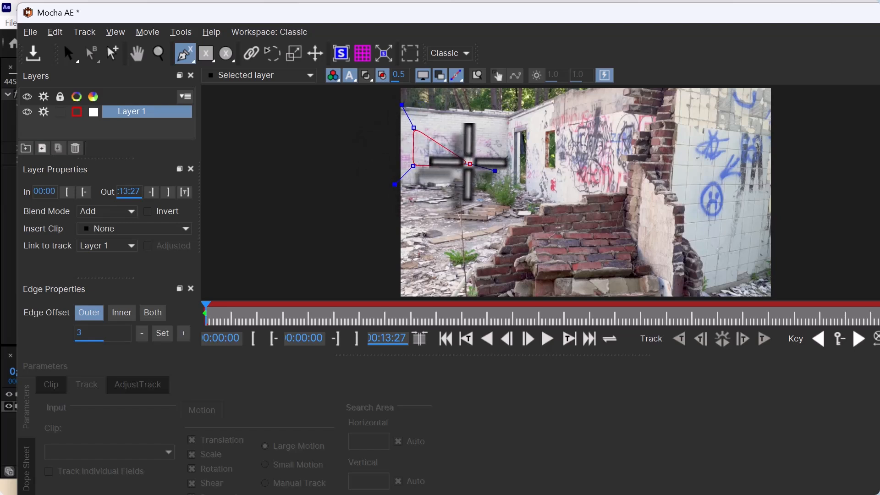
pyautogui.click(471, 164)
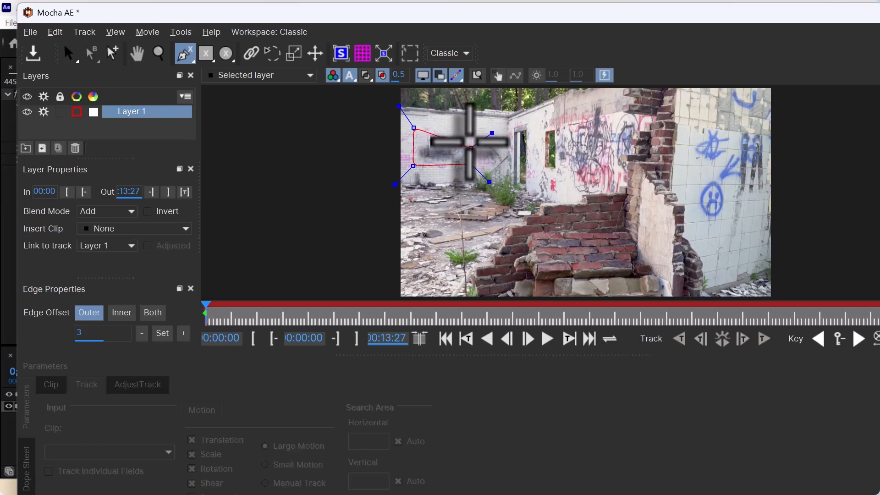
pyautogui.click(472, 128)
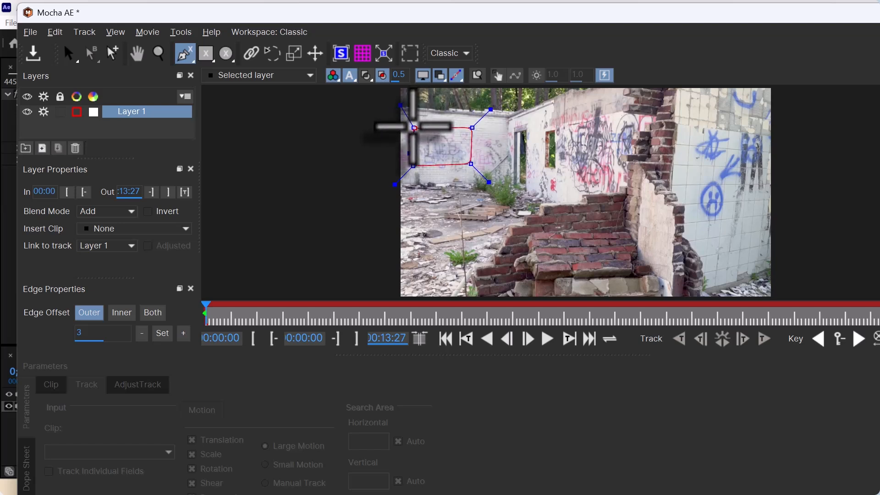
pyautogui.click(414, 127)
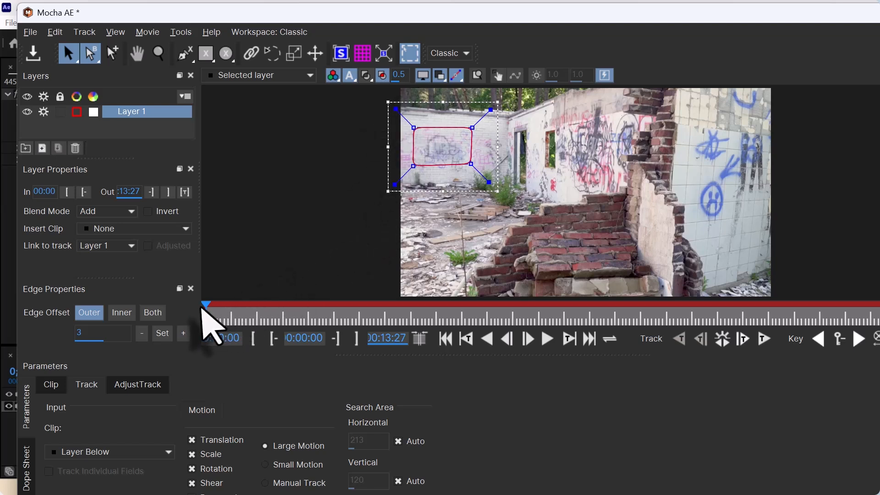
# Scrub through the opening frames against the drawn shape and return to the first frame.
pyautogui.click(209, 314)
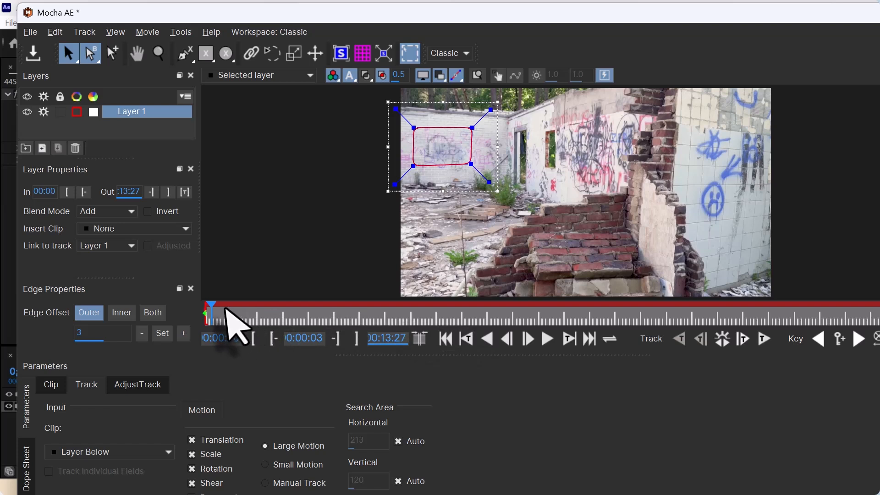
pyautogui.click(213, 306)
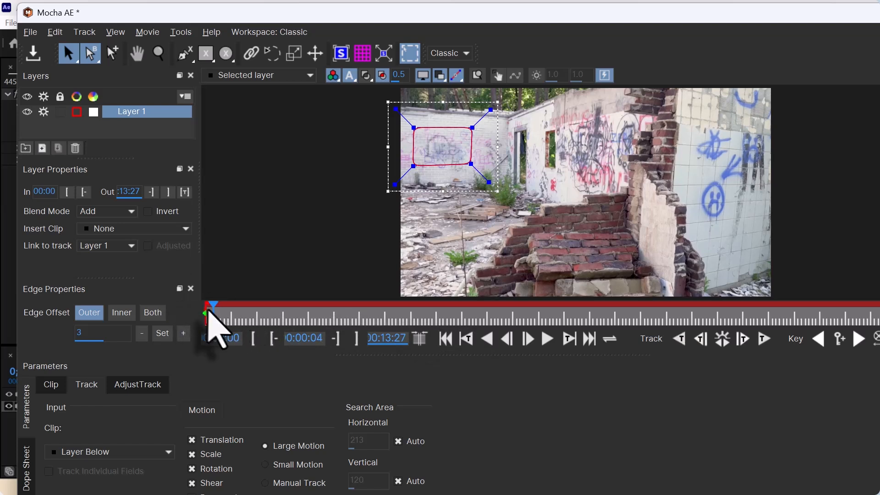
pyautogui.moveTo(213, 310); pyautogui.dragTo(199, 311)
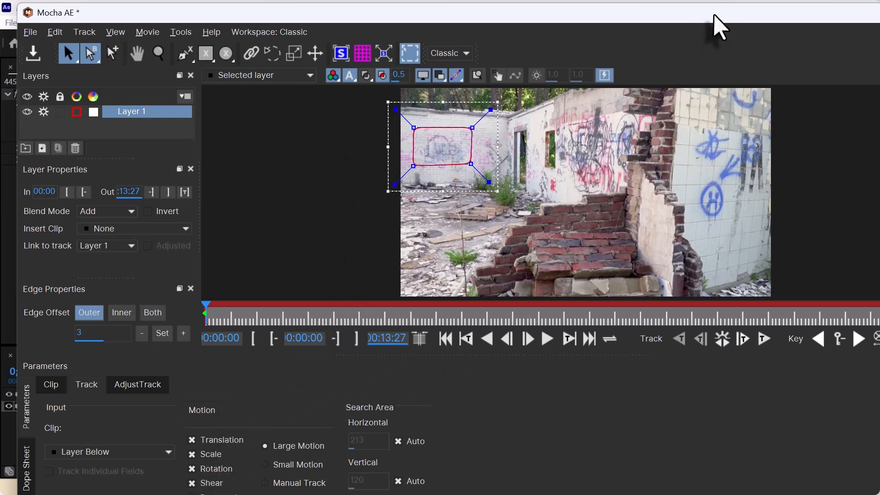
# Enable Perspective in the tracking motion and track the wall shape forwards through the whole clip.
pyautogui.doubleClick(660, 18)
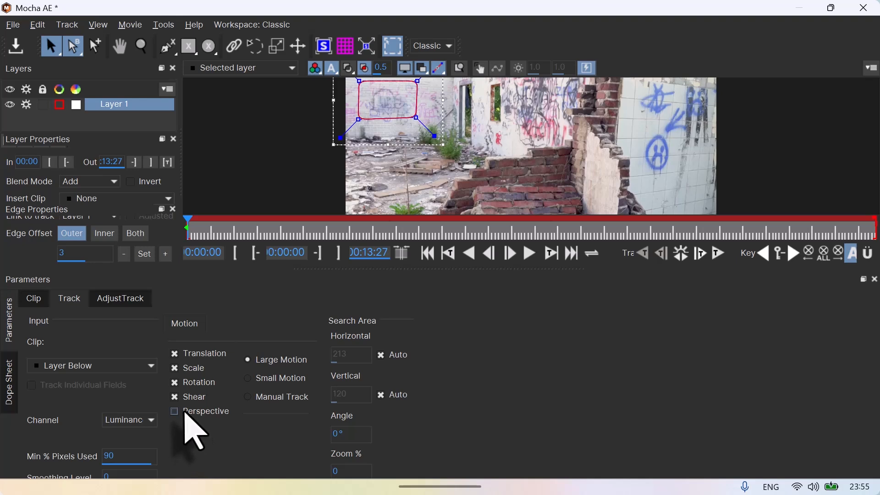
pyautogui.click(186, 413)
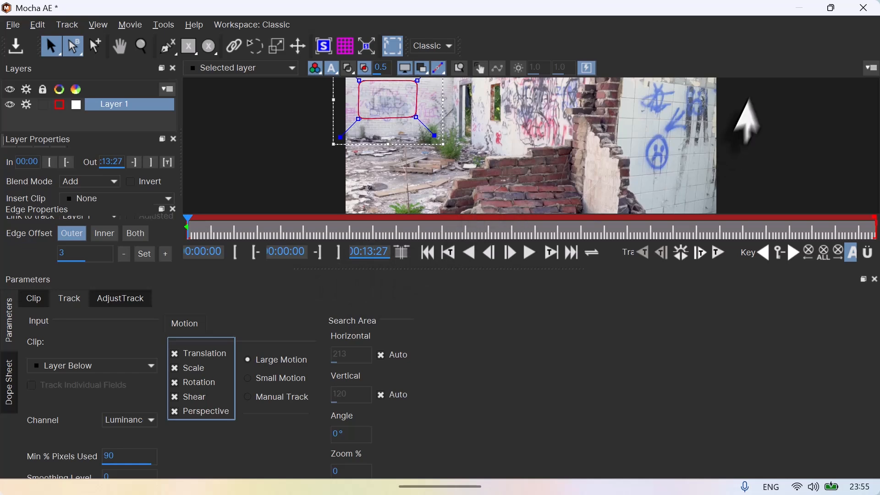
pyautogui.doubleClick(734, 9)
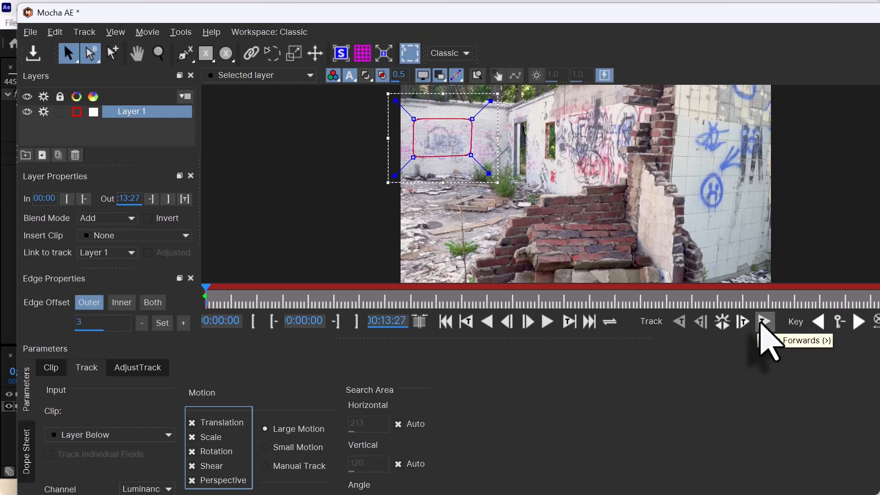
pyautogui.click(765, 322)
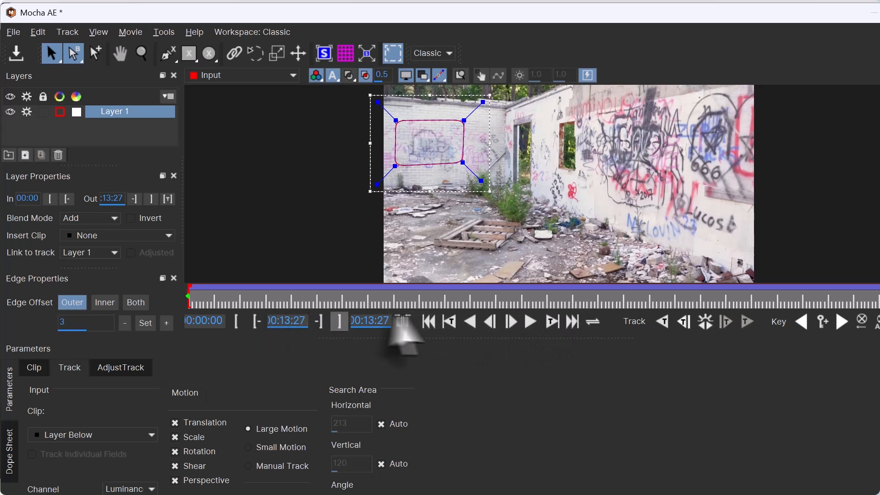
# Return to the first frame and check the tracked wall shape against the planar surface and grid overlays, hiding both again.
pyautogui.click(428, 322)
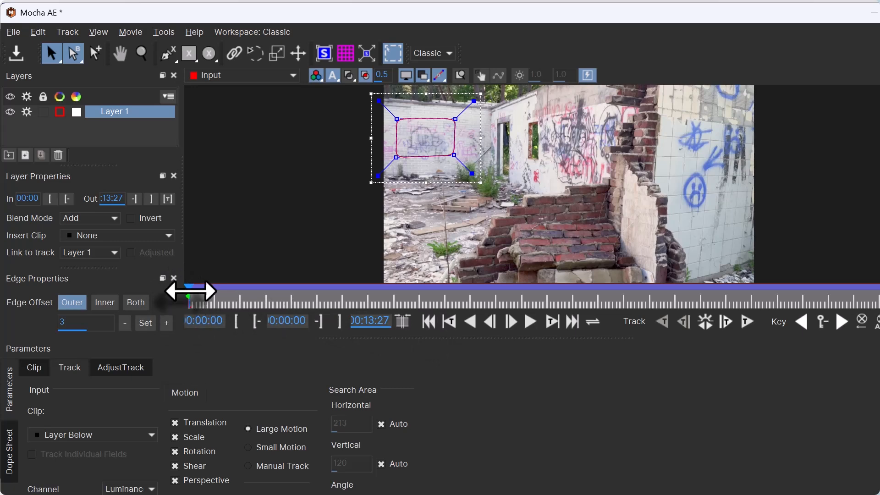
pyautogui.moveTo(190, 291); pyautogui.dragTo(175, 307)
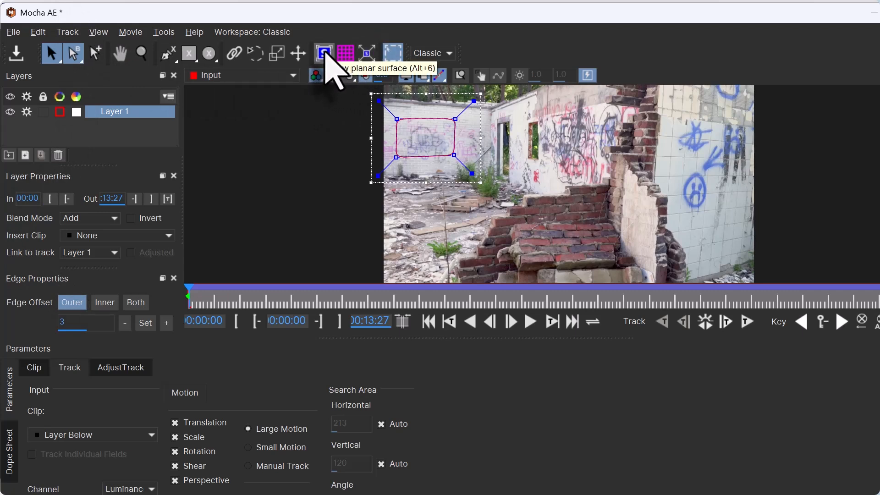
pyautogui.click(325, 53)
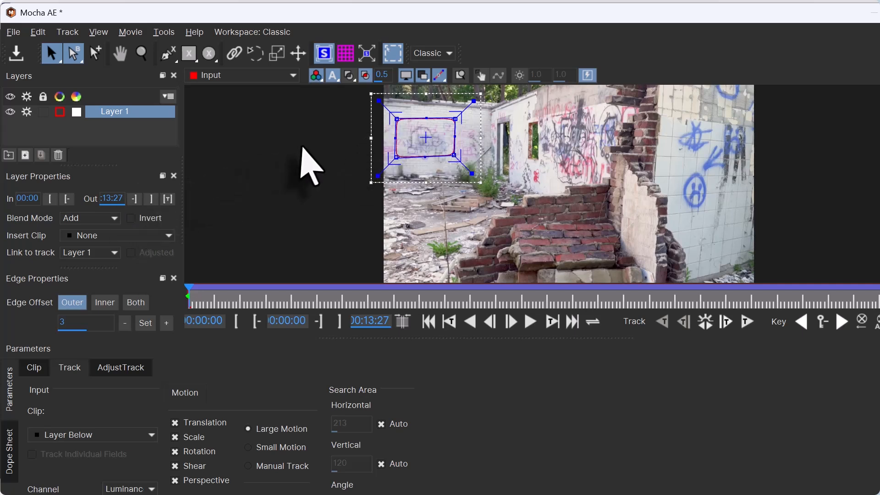
pyautogui.click(347, 58)
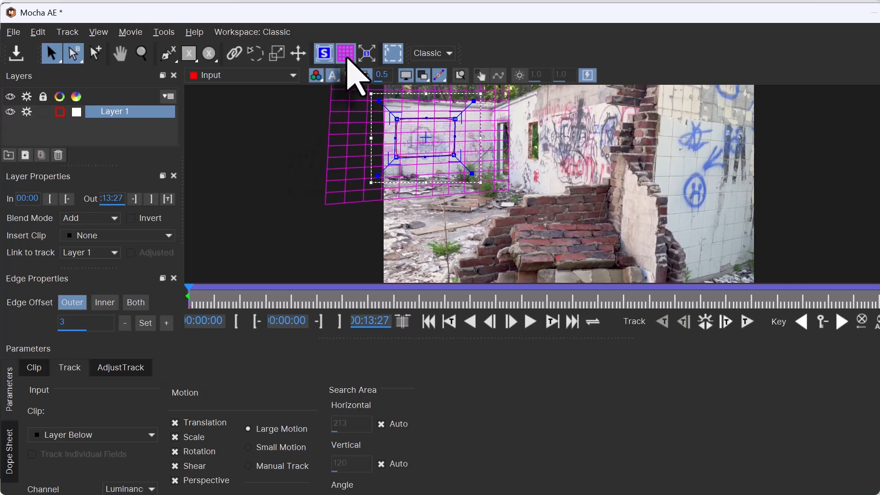
pyautogui.click(346, 54)
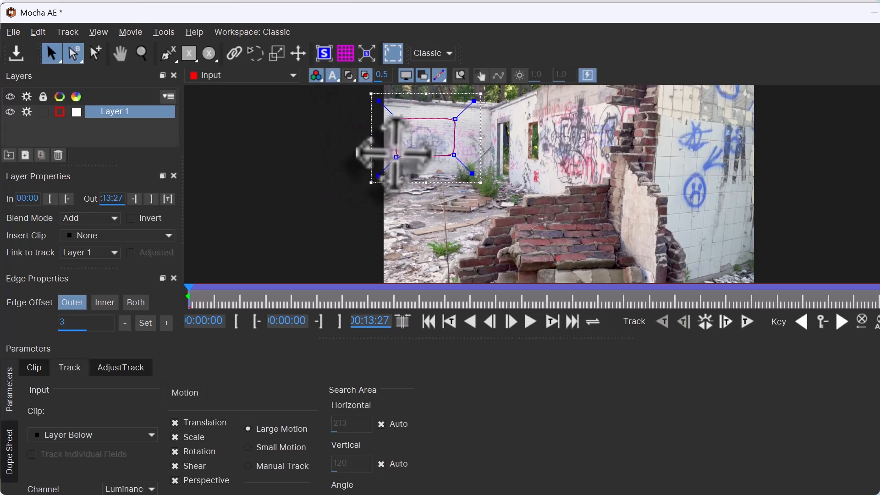
# Nudge the lower-left corner point of the wall shape and insert the Logo clip into Layer 1.
pyautogui.moveTo(396, 155); pyautogui.dragTo(394, 153)
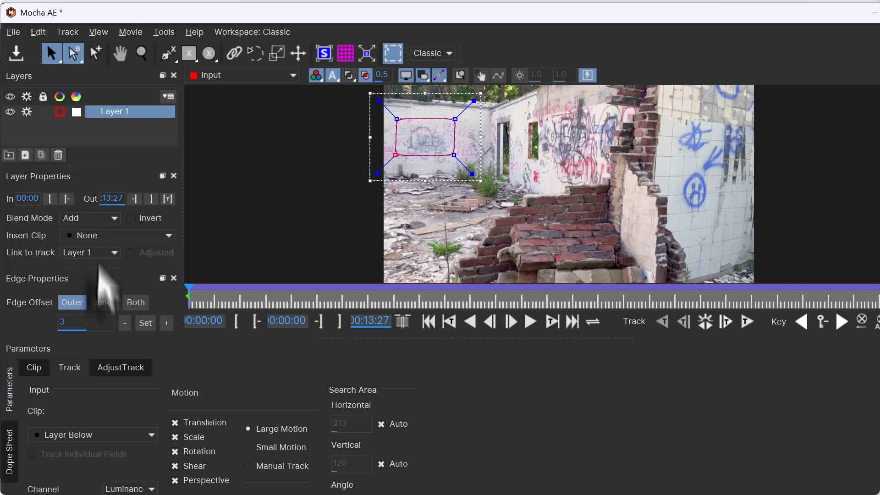
pyautogui.click(99, 237)
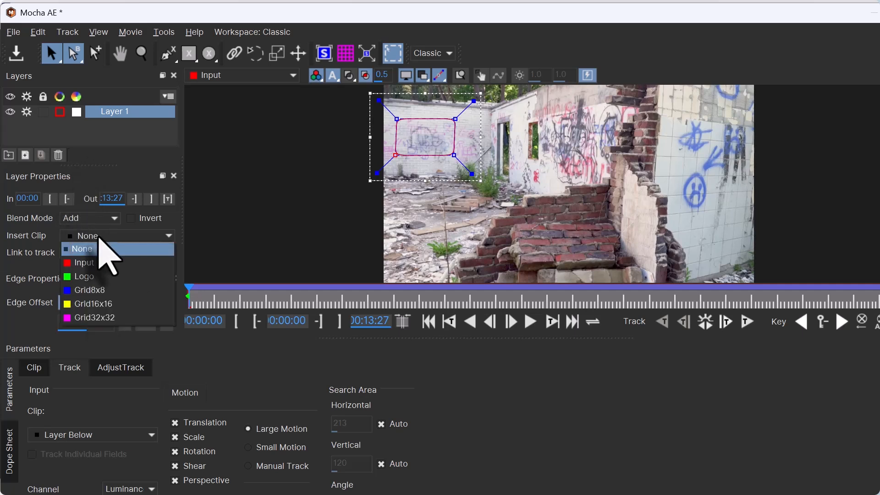
pyautogui.click(109, 277)
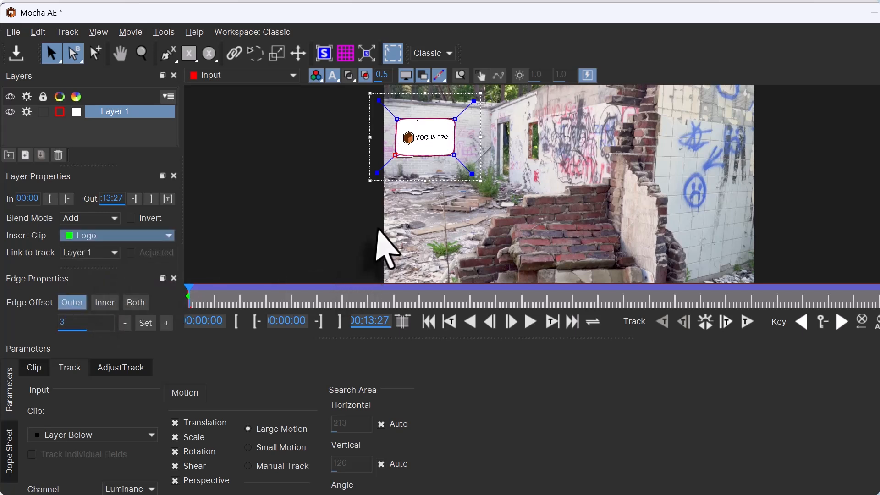
# Scrub through the opening seconds to check how the inserted logo follows the wall, and return to the first frame.
pyautogui.moveTo(189, 289); pyautogui.dragTo(285, 296)
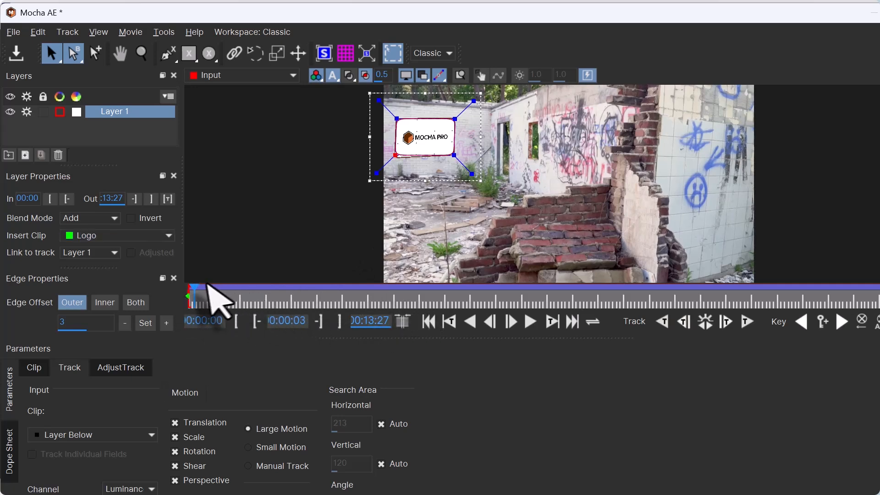
pyautogui.click(351, 305)
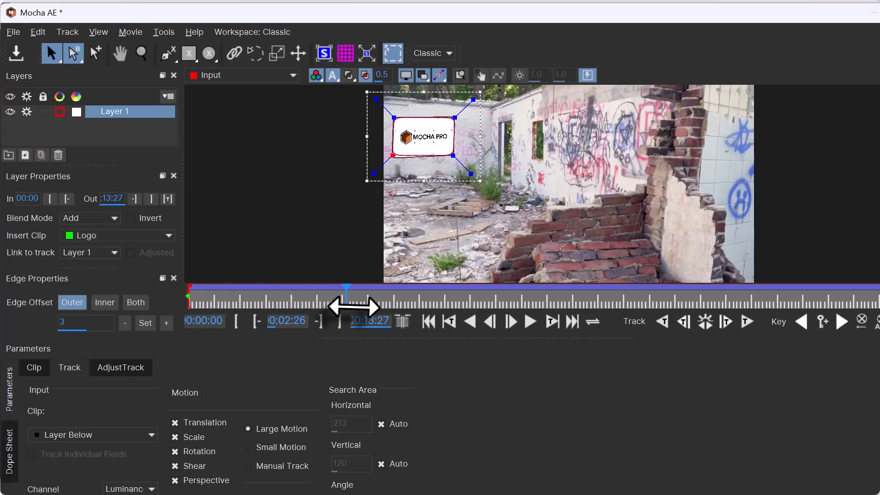
pyautogui.moveTo(381, 306); pyautogui.dragTo(173, 292)
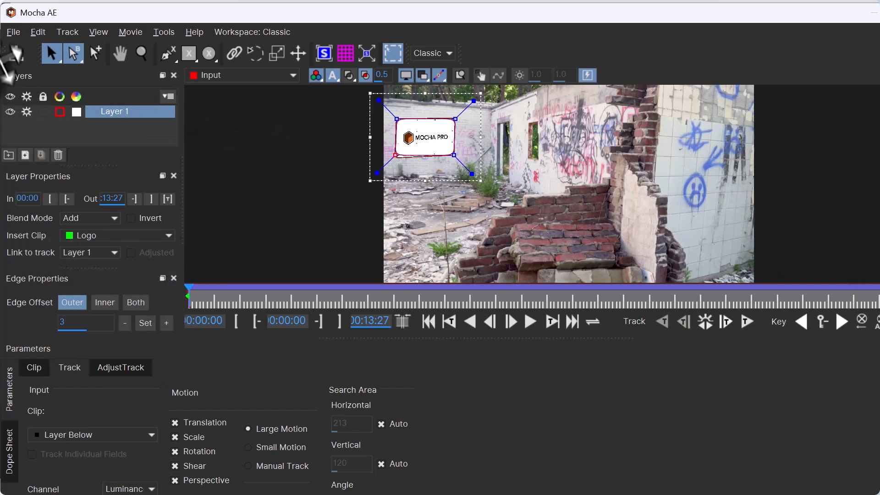
# Save the Mocha project and close Mocha AE to return to After Effects.
pyautogui.click(13, 32)
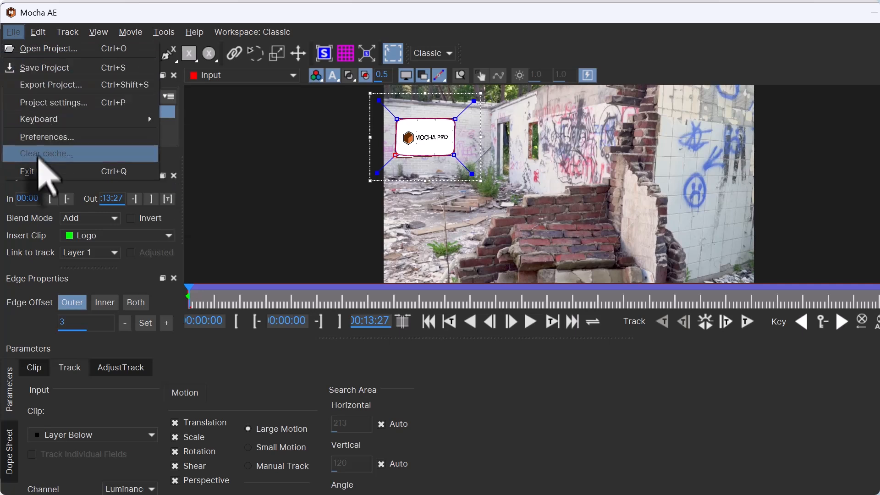
pyautogui.click(499, 16)
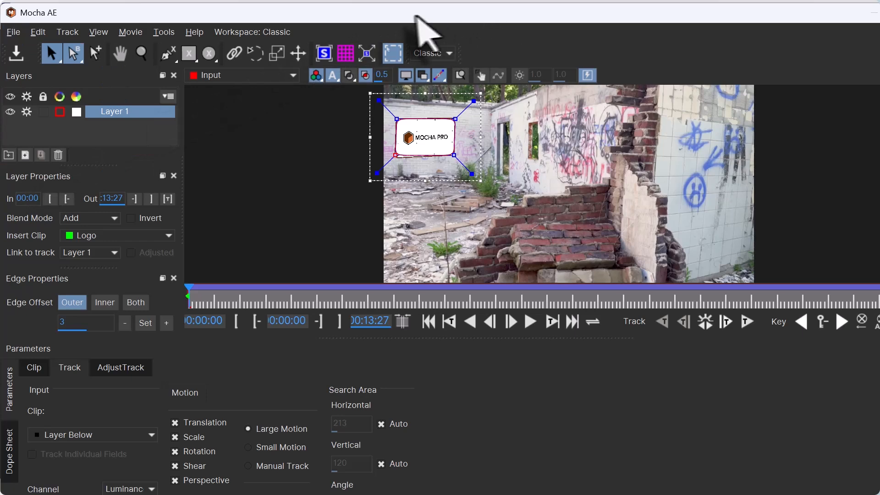
pyautogui.moveTo(389, 16); pyautogui.dragTo(273, 12)
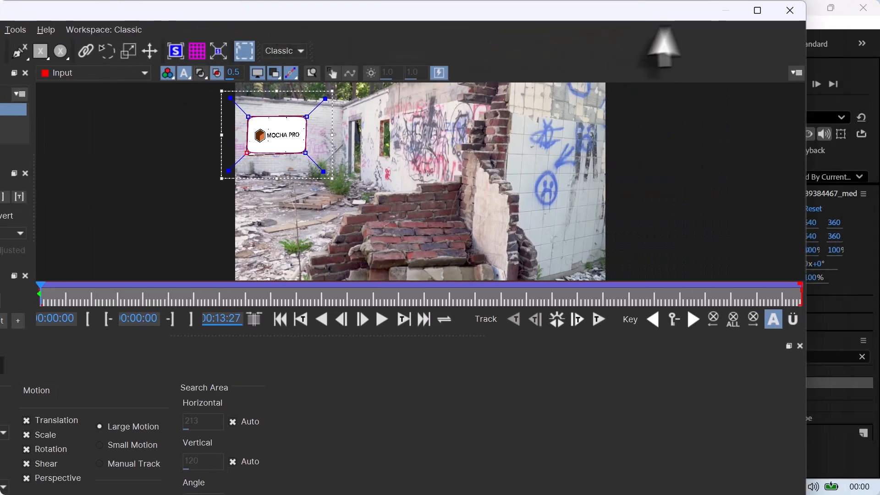
pyautogui.click(789, 11)
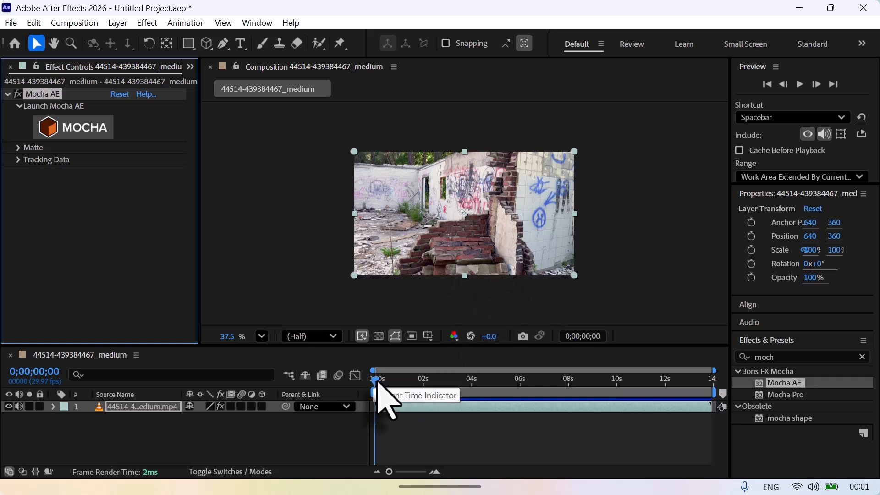
# Create the track data in the video clip's Mocha AE effect and check the resulting keyframes in the timeline.
pyautogui.moveTo(375, 382); pyautogui.dragTo(375, 403)
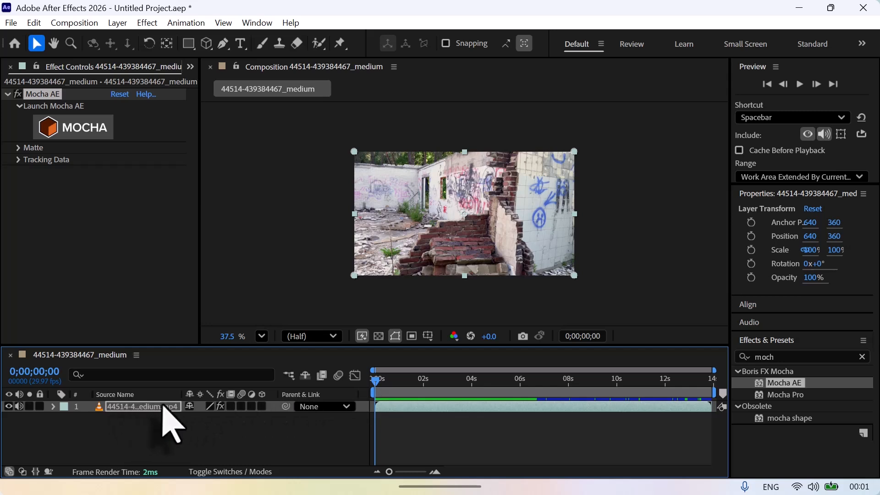
pyautogui.click(114, 424)
pyautogui.click(123, 407)
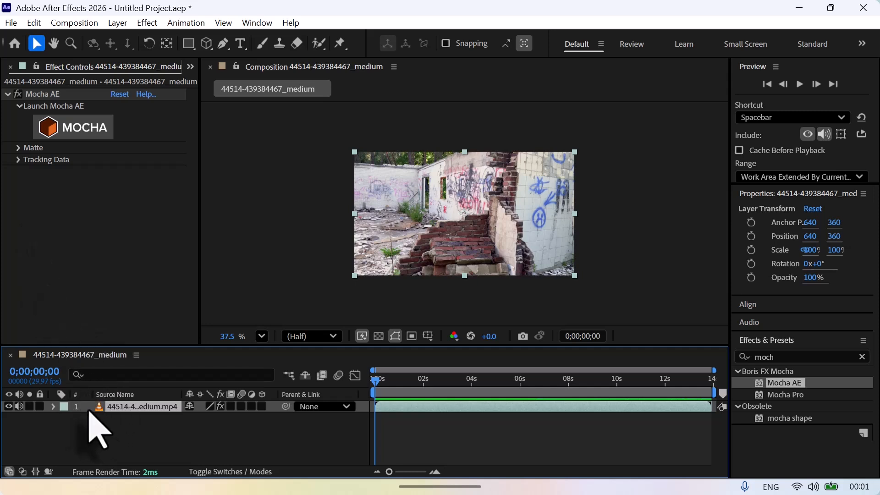
pyautogui.click(18, 162)
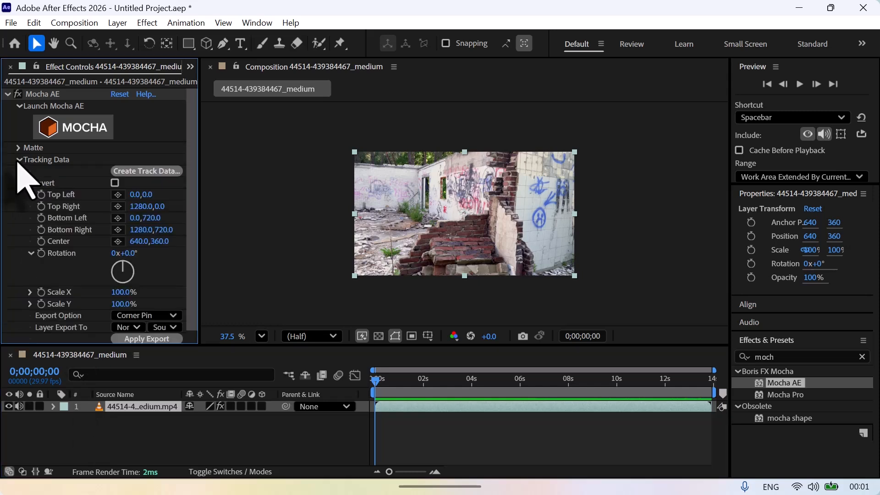
pyautogui.click(153, 172)
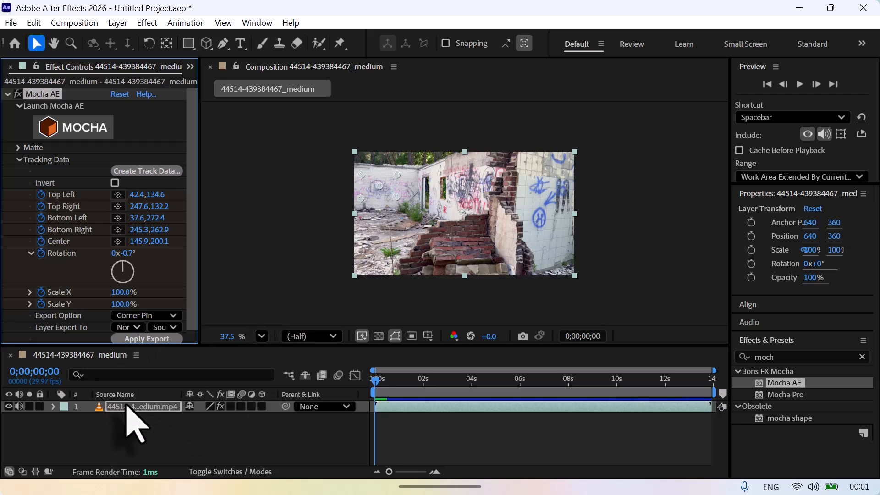
pyautogui.press('u')
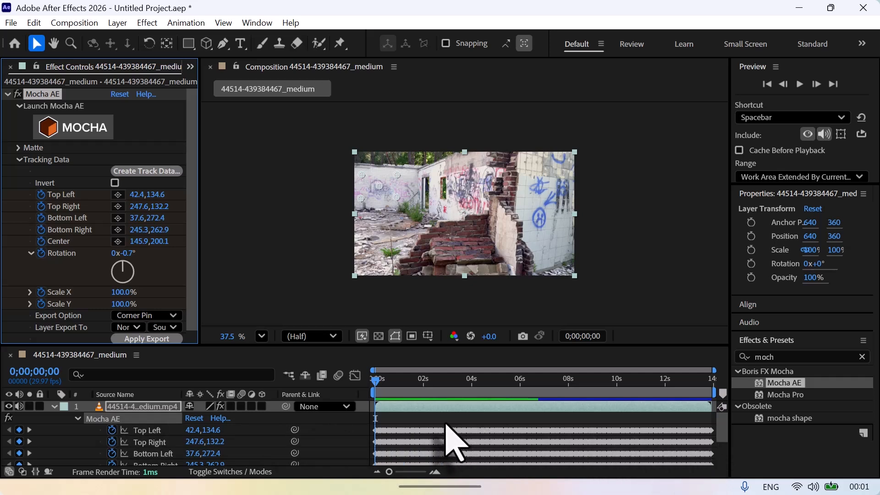
pyautogui.press('u')
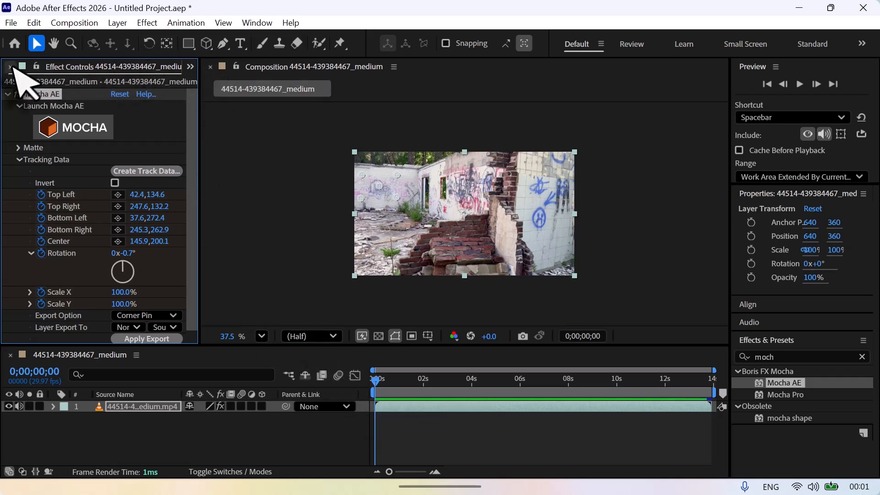
# Import the Chevrolet Corvette emblem JPG from Downloads as footage and place it above the video clip in the composition.
pyautogui.click(191, 68)
pyautogui.click(206, 87)
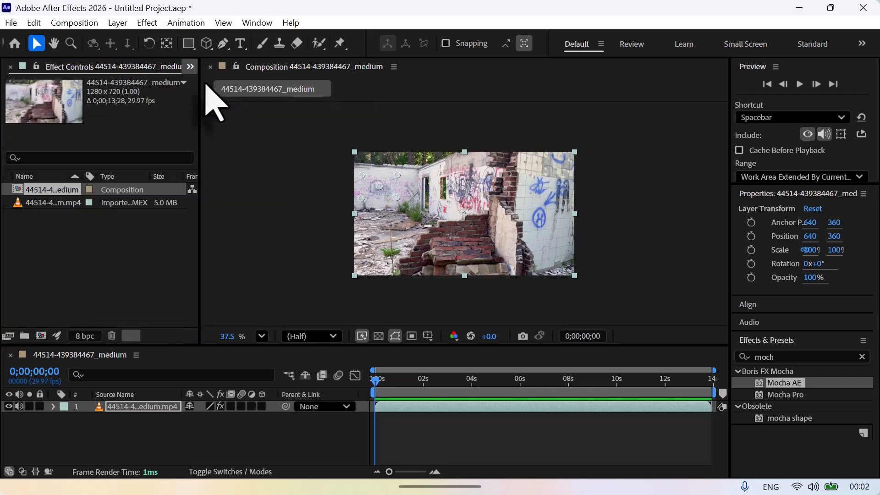
pyautogui.doubleClick(68, 250)
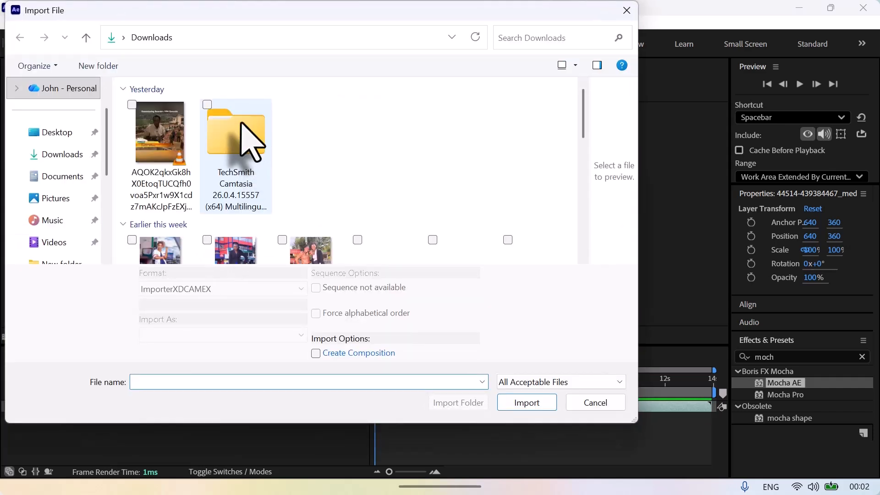
pyautogui.scroll(-3, 220, 160)
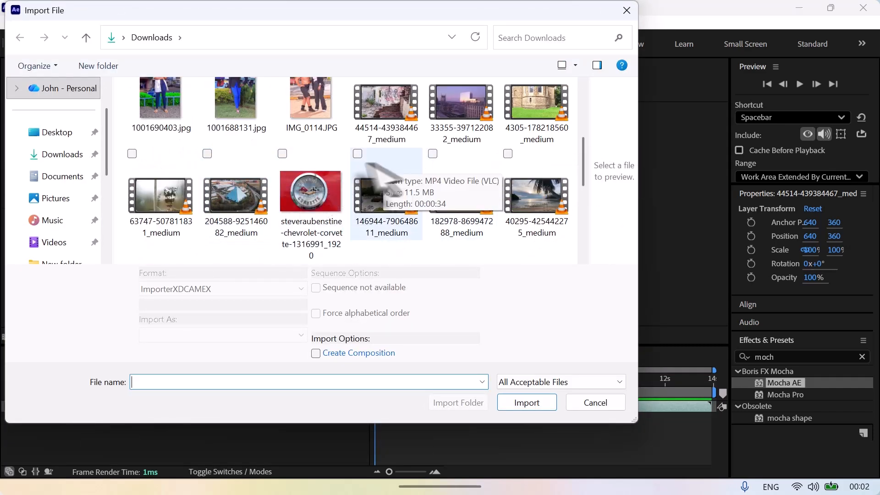
pyautogui.click(311, 198)
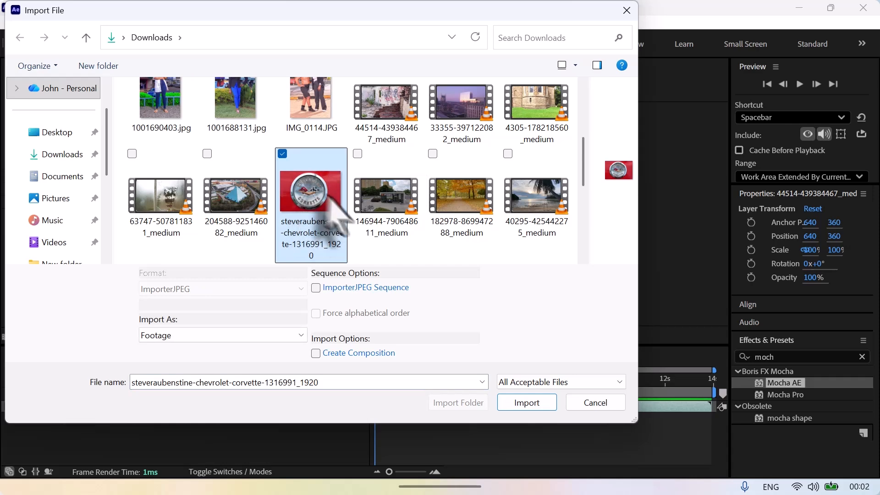
pyautogui.click(522, 402)
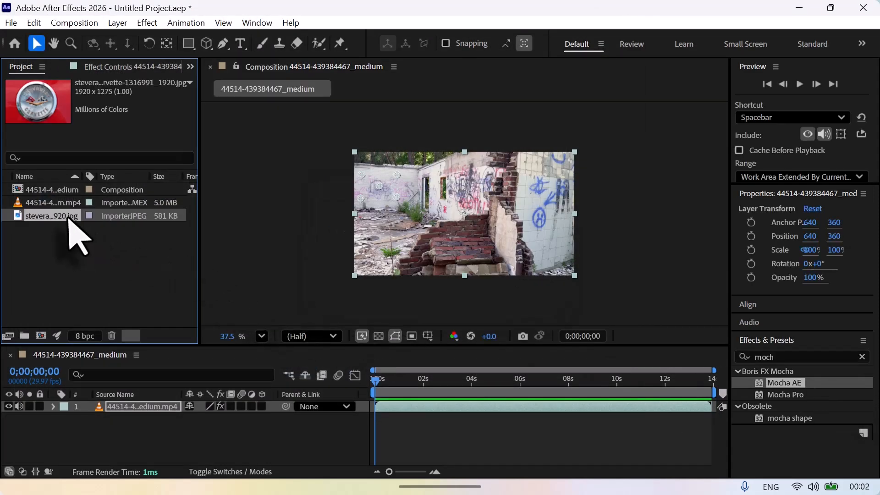
pyautogui.moveTo(64, 214); pyautogui.dragTo(119, 410)
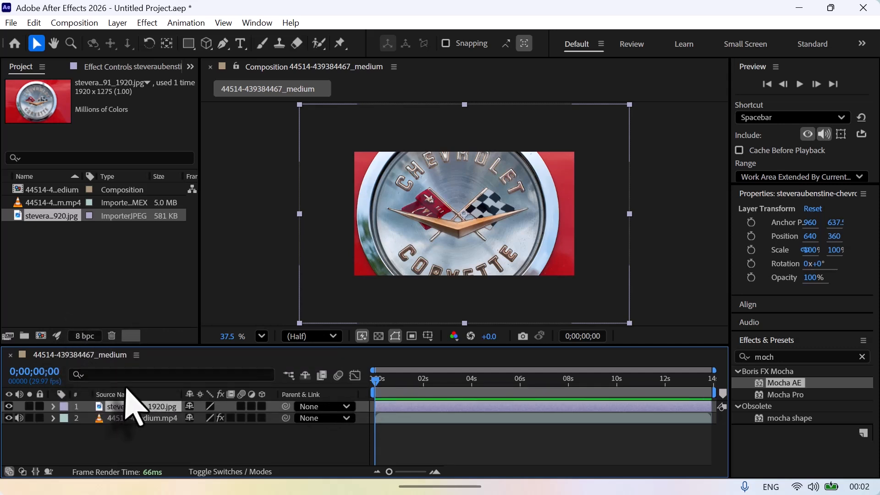
# Reveal the Anchor Point property of both the video clip layer and the Corvette image layer.
pyautogui.click(128, 418)
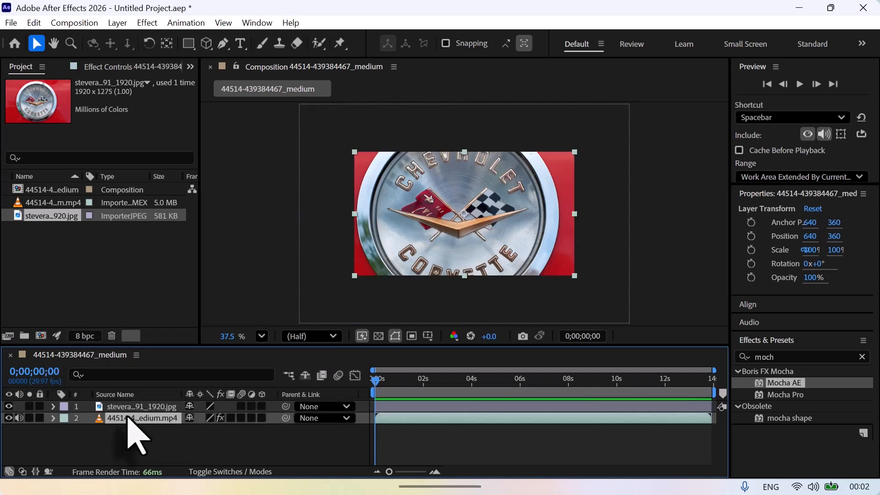
pyautogui.press('a')
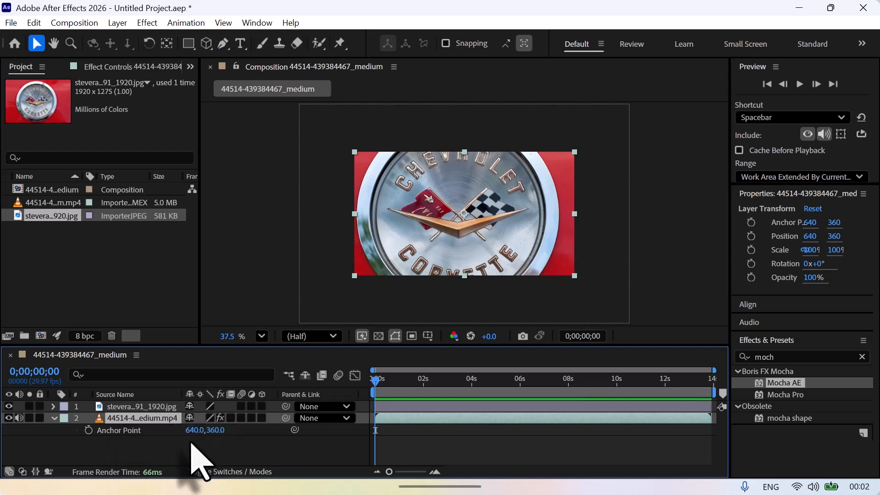
pyautogui.click(118, 407)
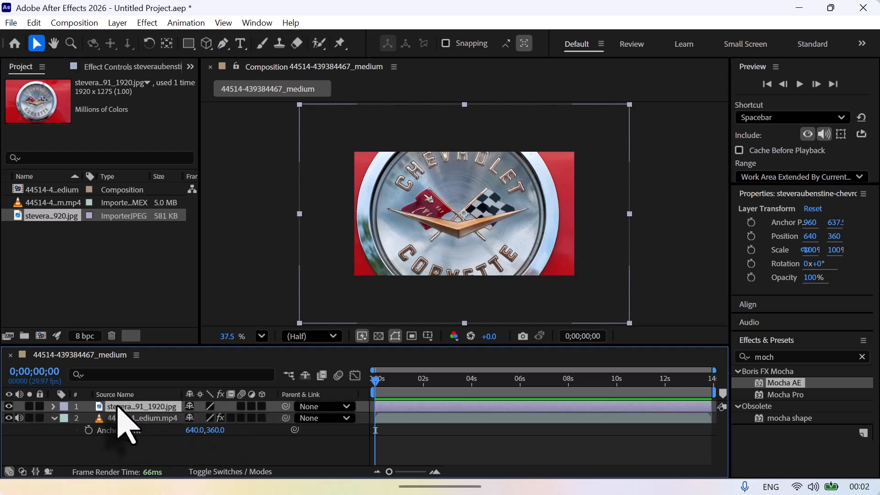
pyautogui.press('a')
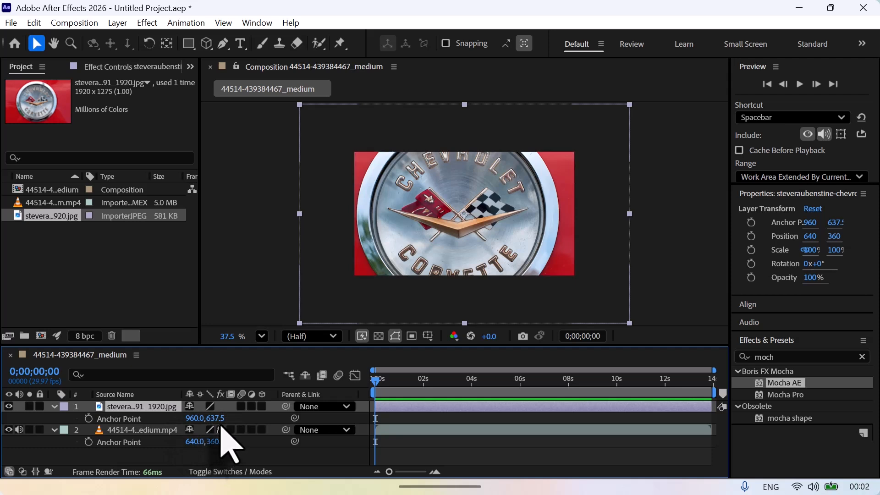
# Copy the video clip layer's Anchor Point and paste it onto the Corvette image layer's Anchor Point, making it 640.0,360.0.
pyautogui.click(146, 450)
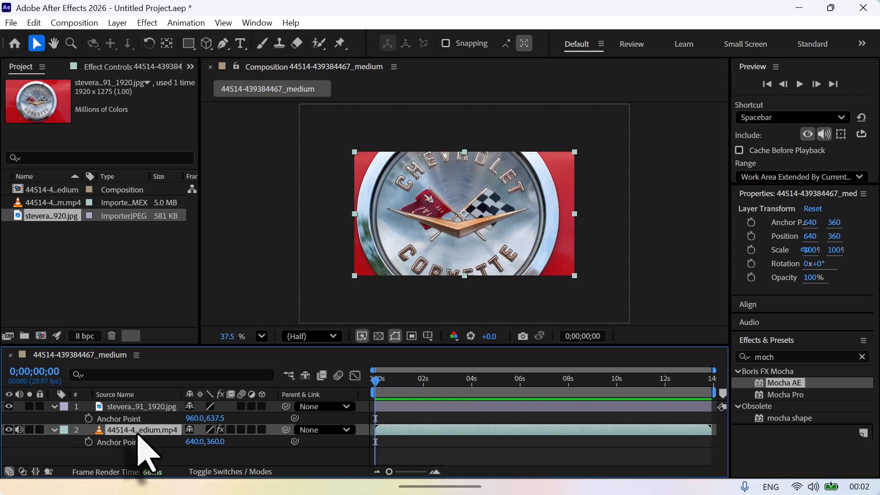
pyautogui.click(134, 442)
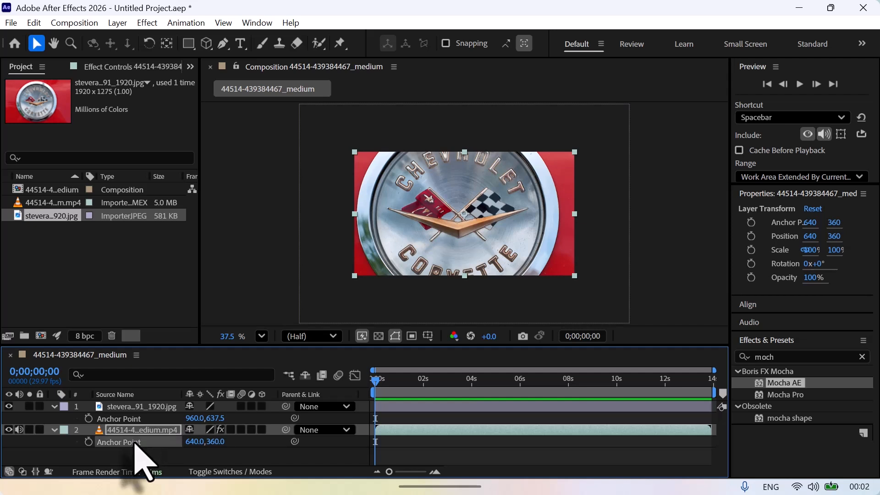
pyautogui.click(35, 23)
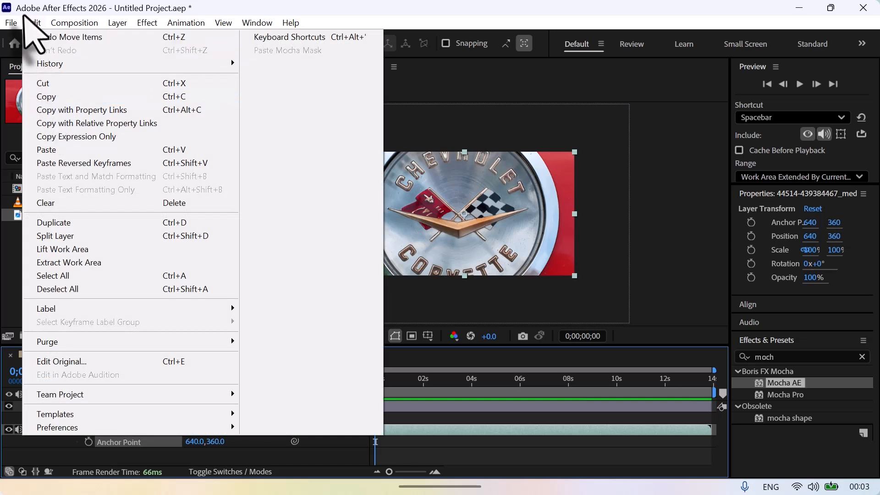
pyautogui.click(33, 21)
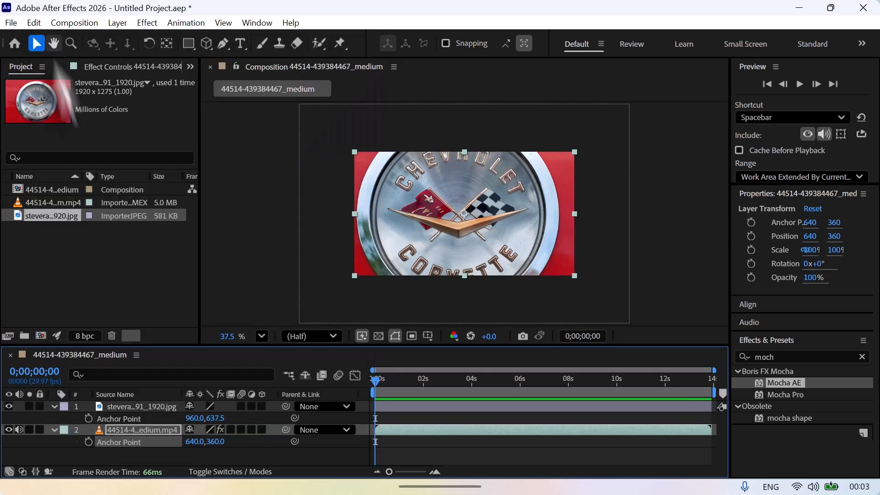
pyautogui.click(126, 408)
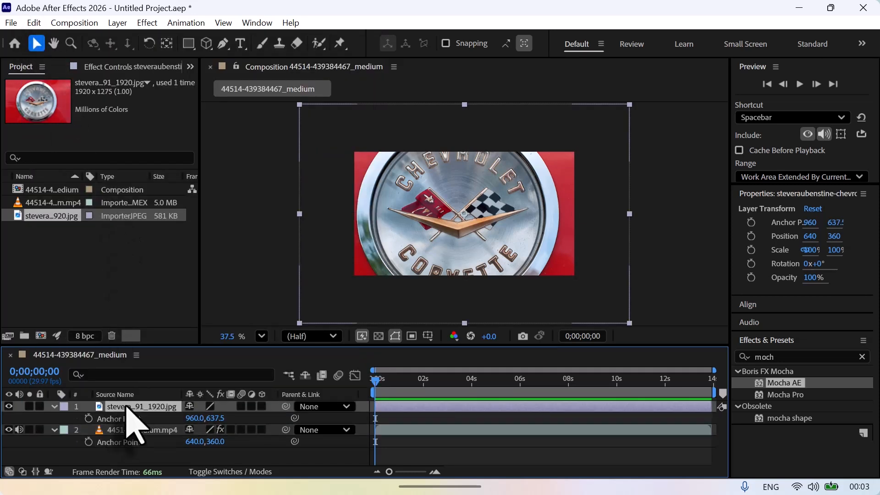
pyautogui.click(130, 418)
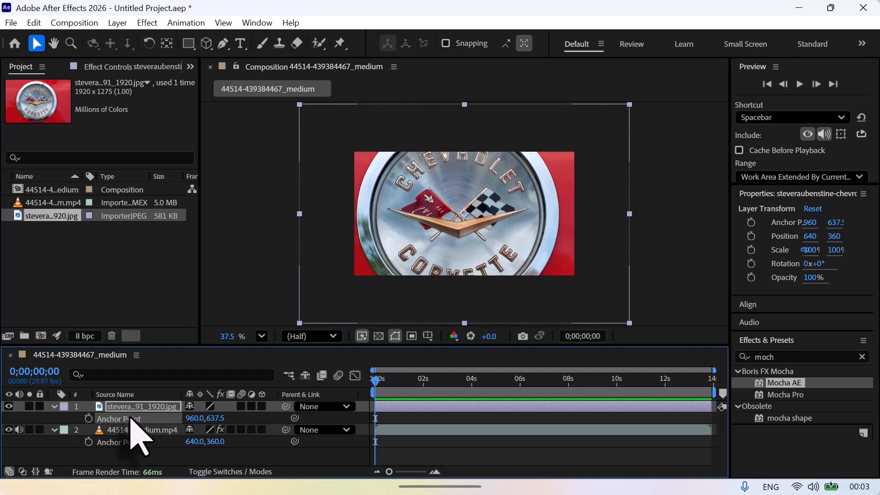
pyautogui.hotkey('ctrl', 'v')
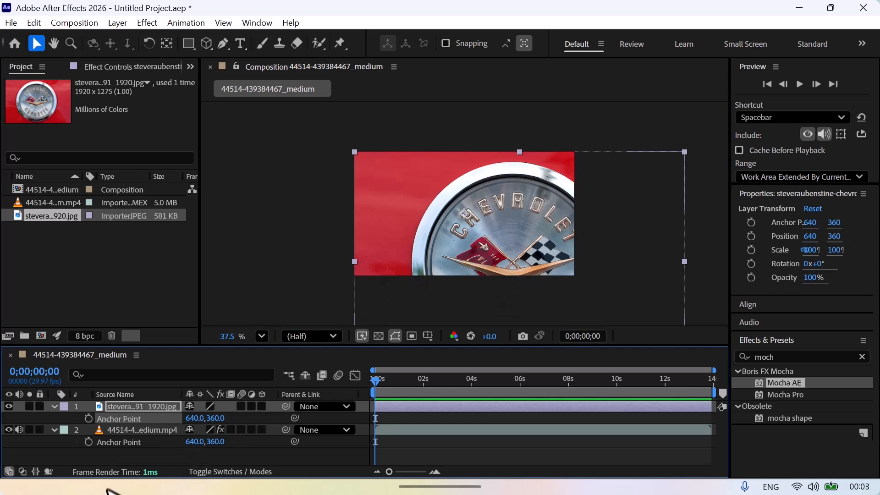
# Collapse the Anchor Point property on both the video clip layer and the Corvette image layer.
pyautogui.click(141, 433)
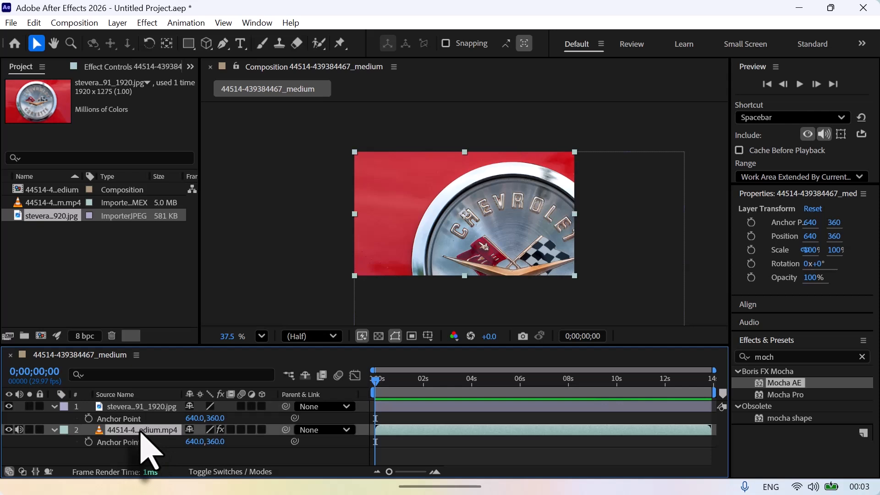
pyautogui.press('a')
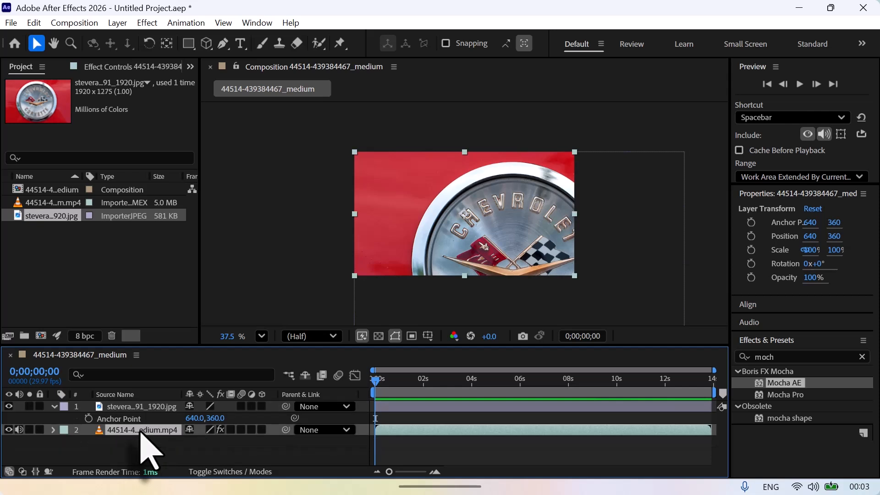
pyautogui.click(155, 407)
pyautogui.press('a')
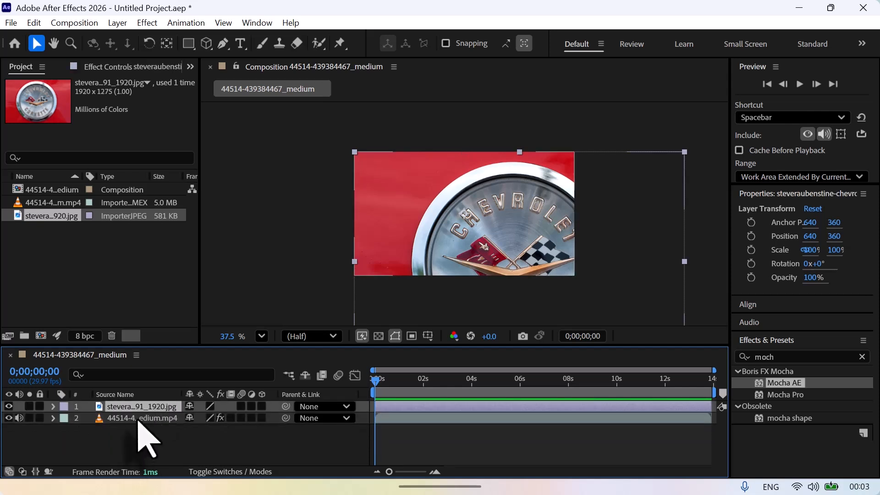
# In the video clip's Mocha AE tracking data, use Corner Pin as the export option and keep the export layer's input on Source.
pyautogui.click(137, 418)
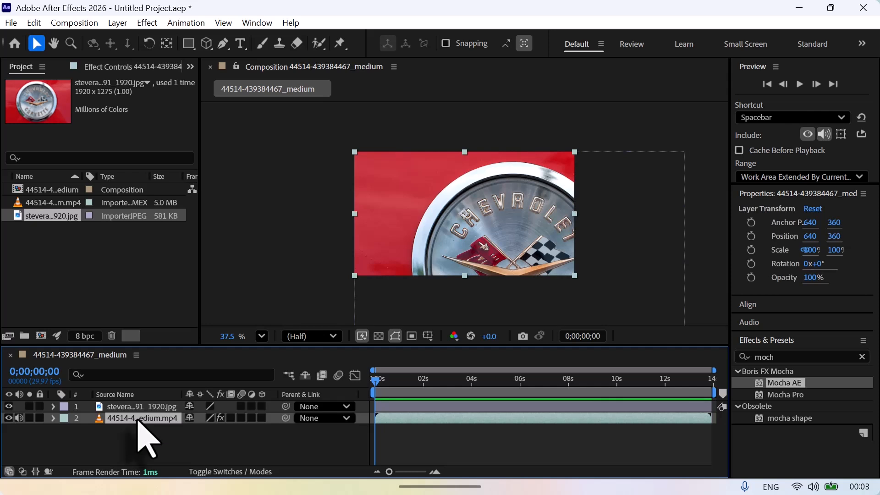
pyautogui.click(121, 68)
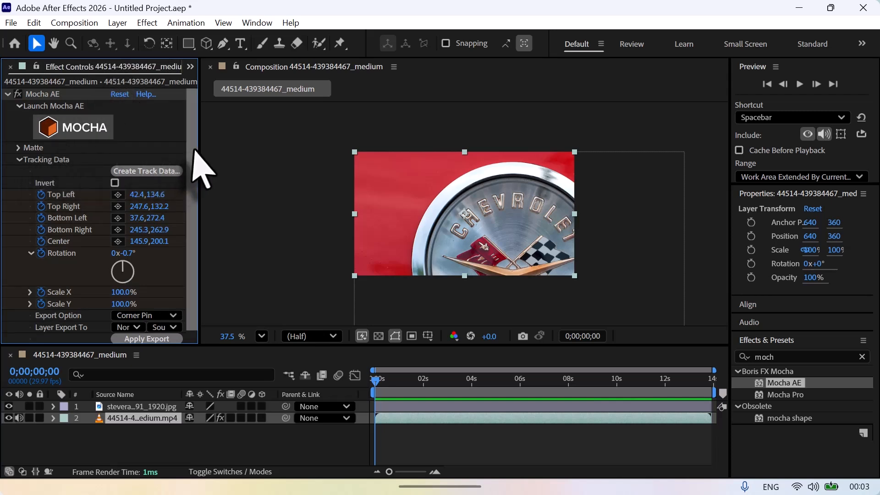
pyautogui.moveTo(191, 172); pyautogui.dragTo(193, 226)
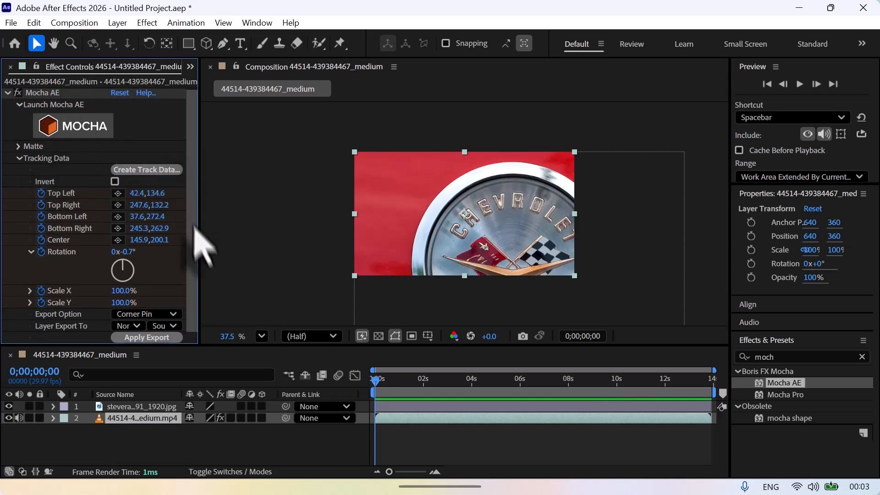
pyautogui.click(142, 316)
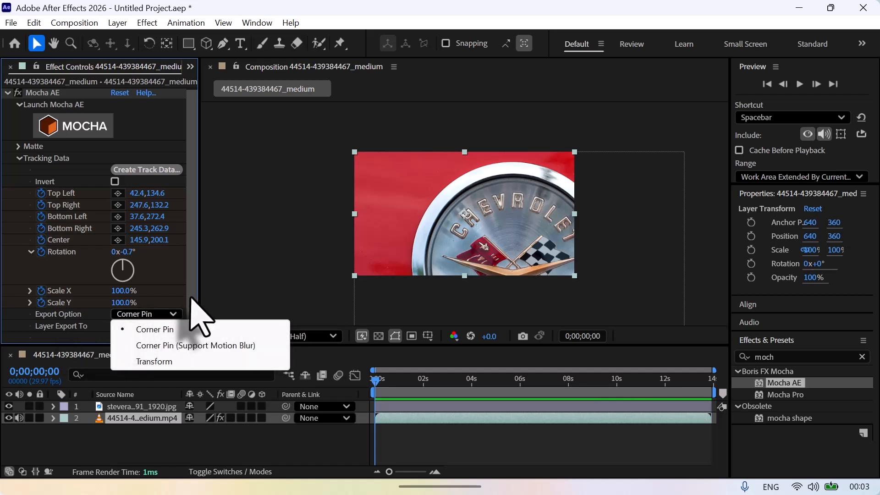
pyautogui.click(169, 329)
pyautogui.click(165, 327)
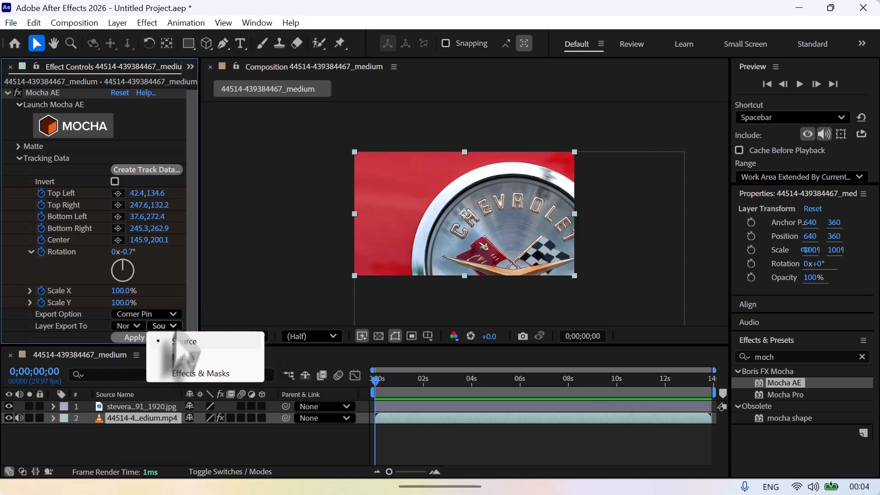
pyautogui.click(191, 299)
# Apply the Mocha AE tracking export to the Corvette JPG layer and scrub the timeline to check the pinned image.
pyautogui.click(127, 326)
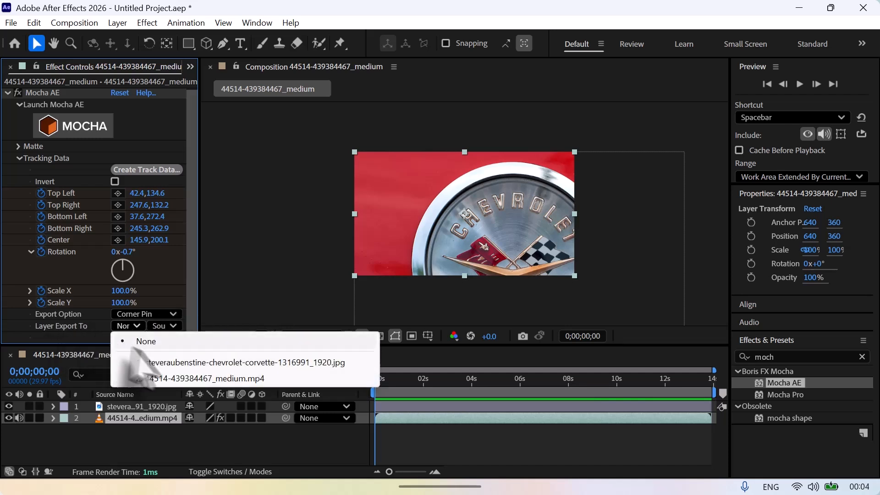
pyautogui.click(170, 366)
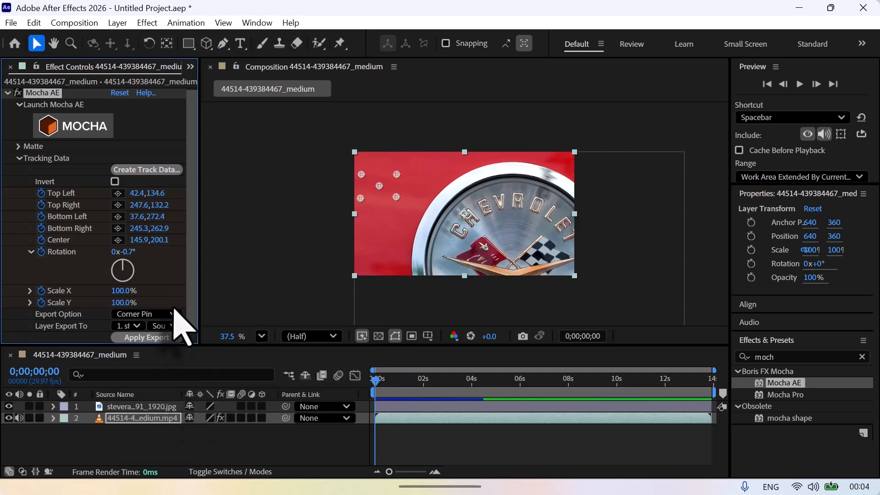
pyautogui.click(147, 338)
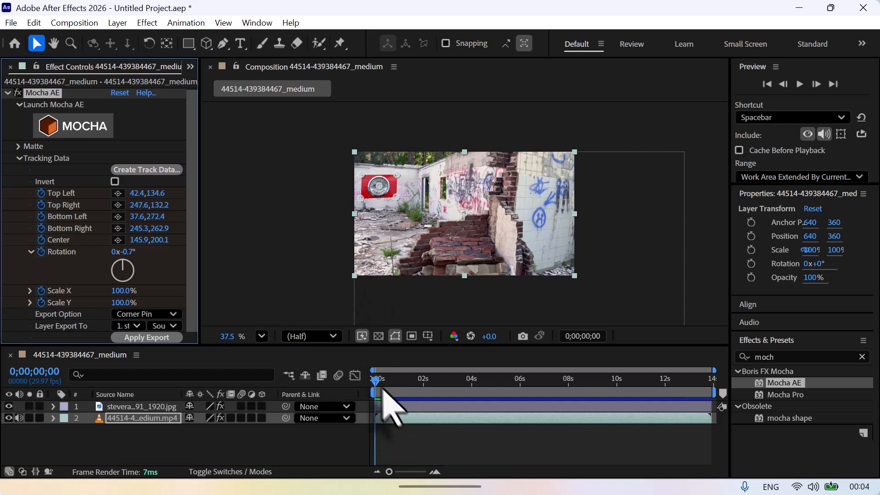
pyautogui.moveTo(376, 382); pyautogui.dragTo(338, 373)
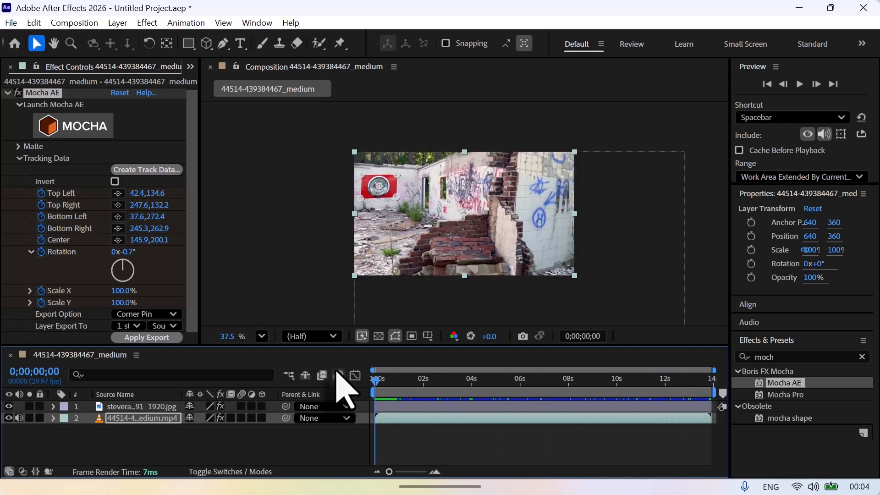